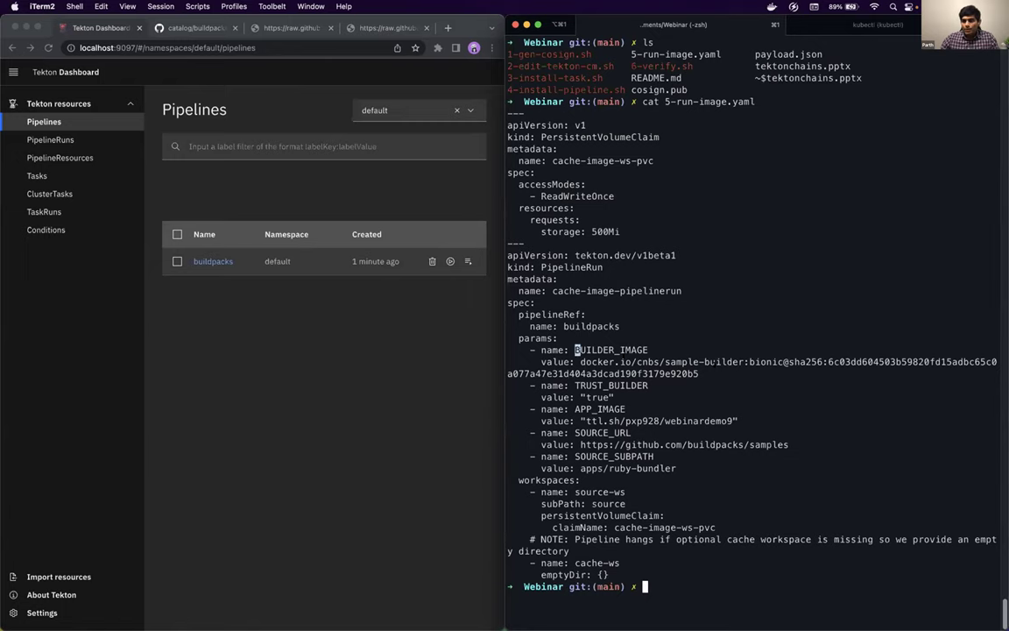
Examine the builder image, app image, source URL and source subpath parameters of the PipelineRun in 5-run-image.yaml.
drag(574, 349, 730, 372)
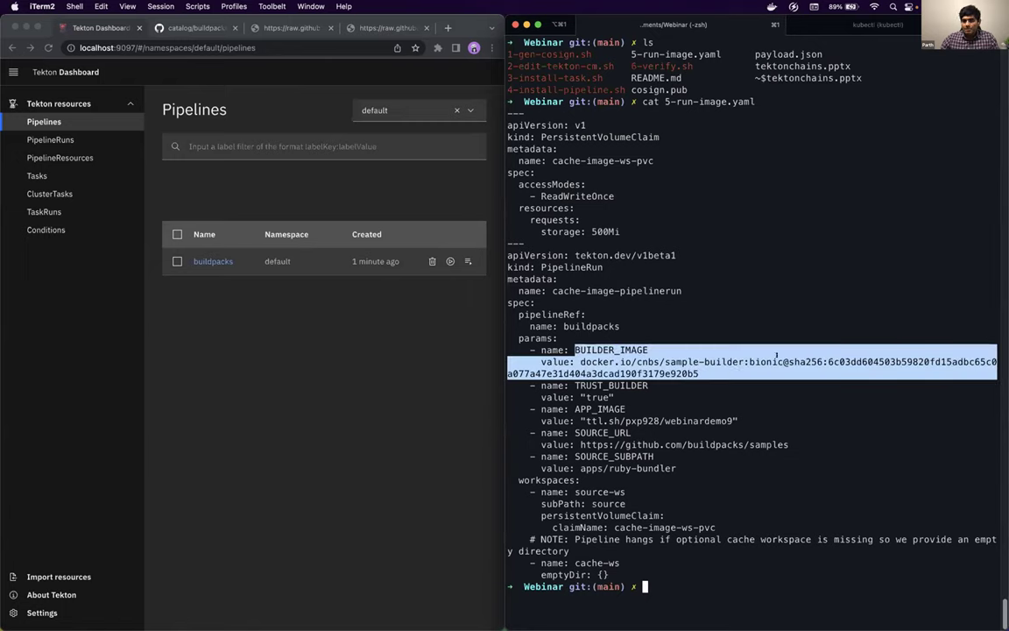
click(709, 361)
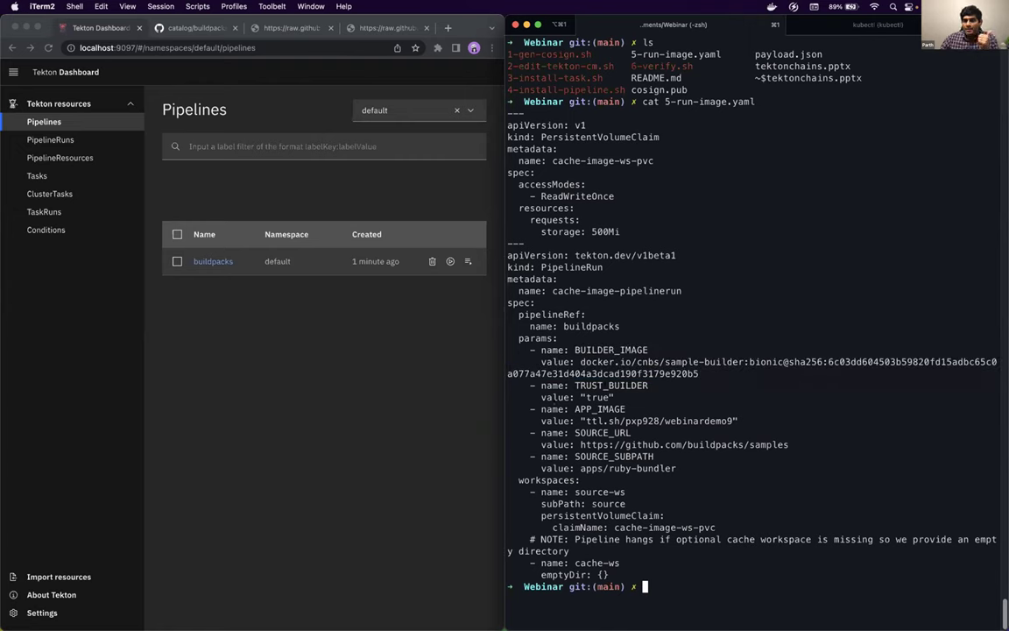
drag(526, 409, 759, 419)
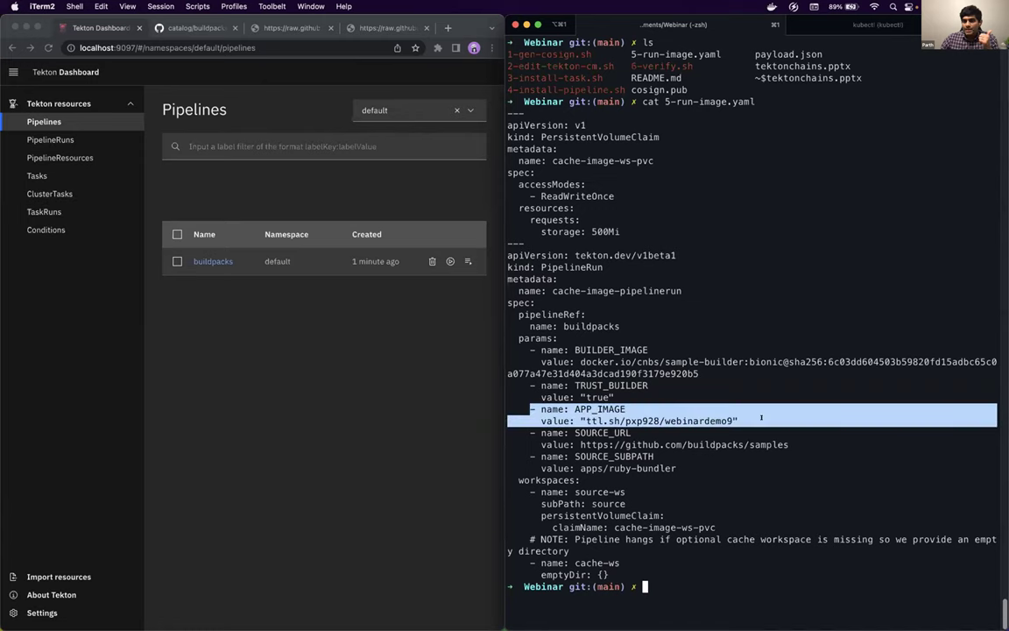
click(759, 419)
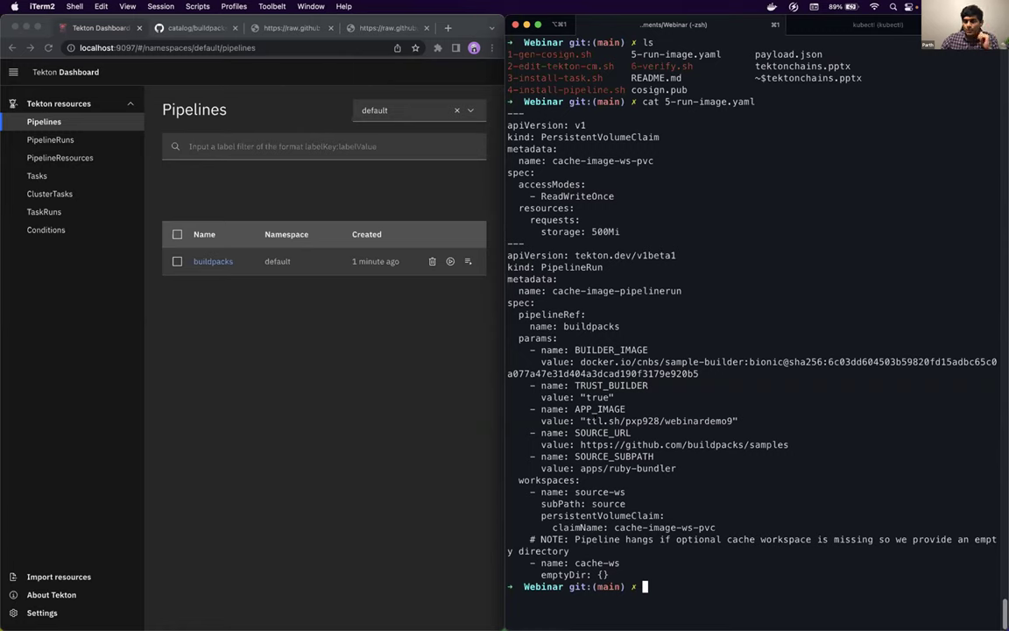
drag(585, 420, 619, 420)
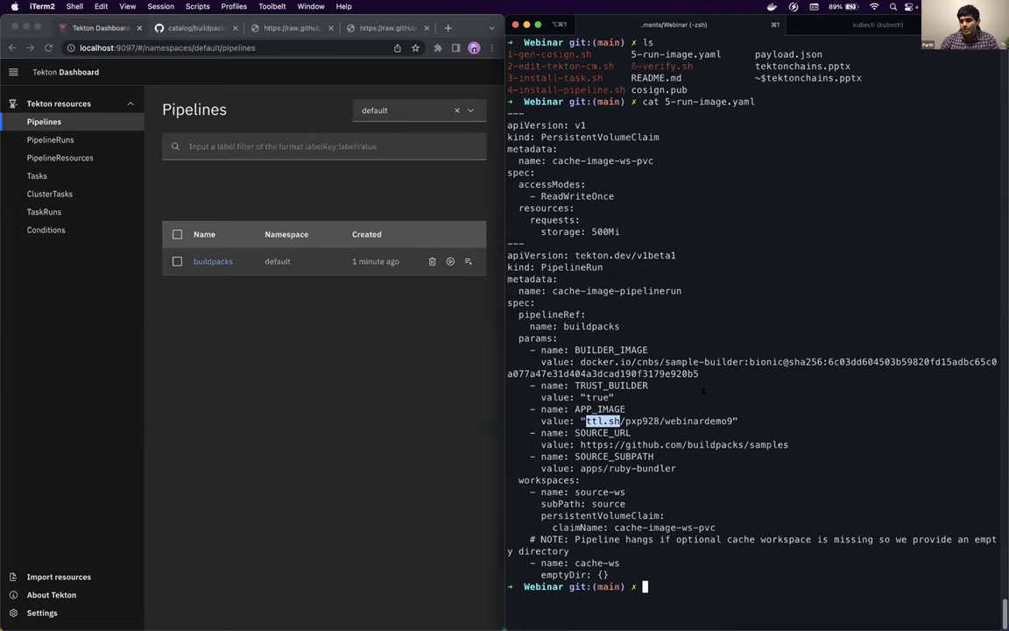
drag(901, 420, 581, 420)
click(644, 421)
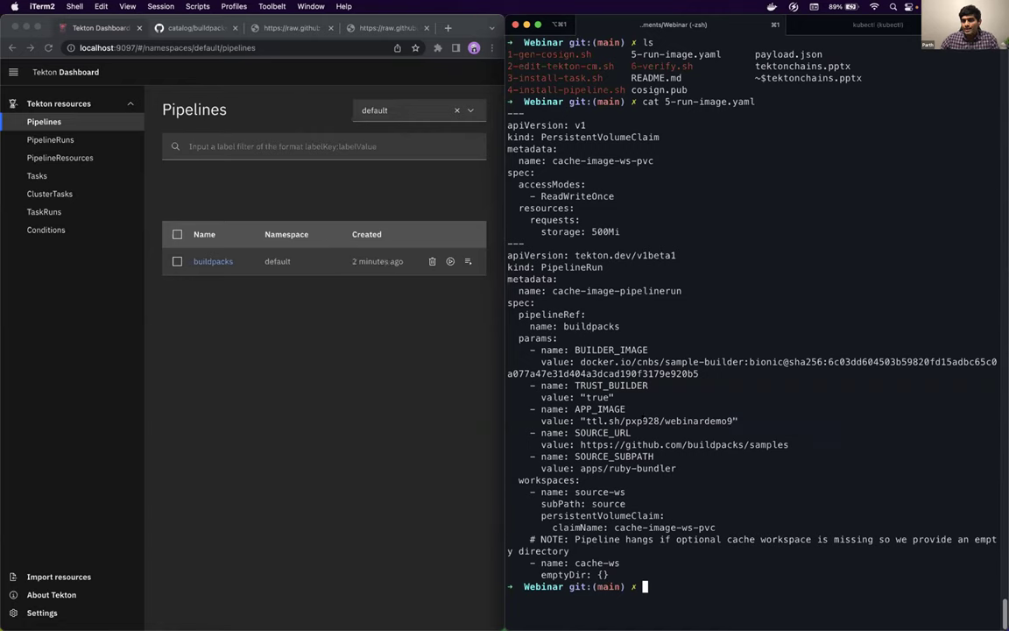
double_click(709, 421)
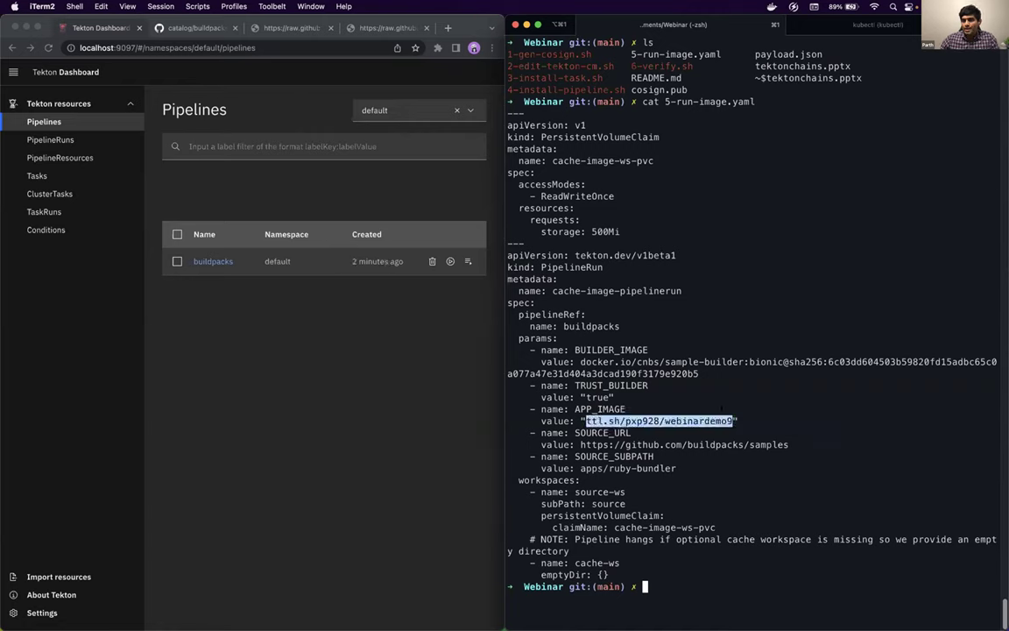
click(722, 419)
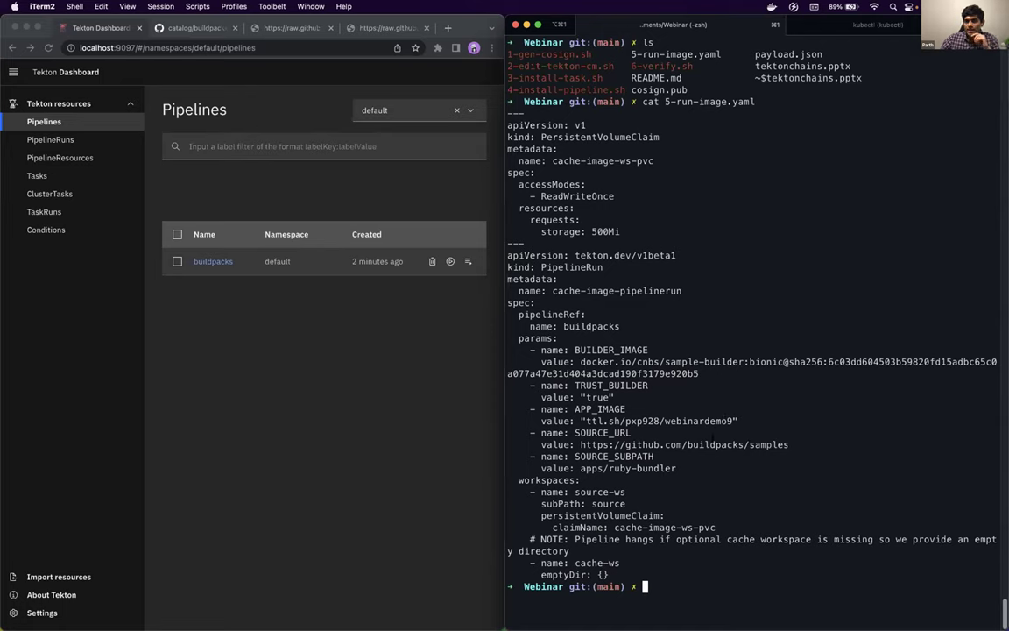
drag(788, 444, 580, 445)
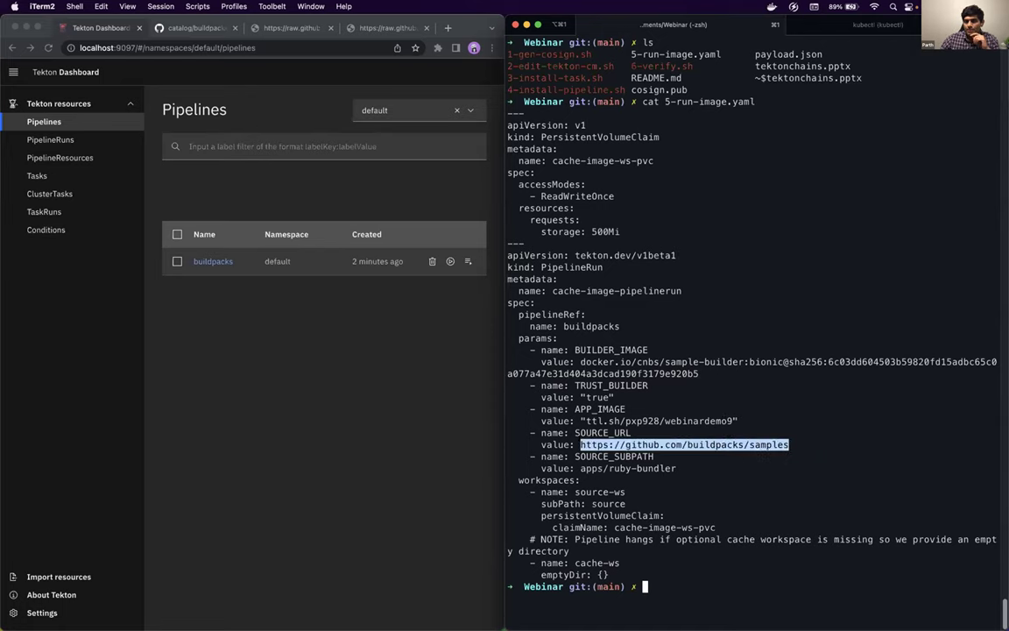
drag(677, 468, 508, 455)
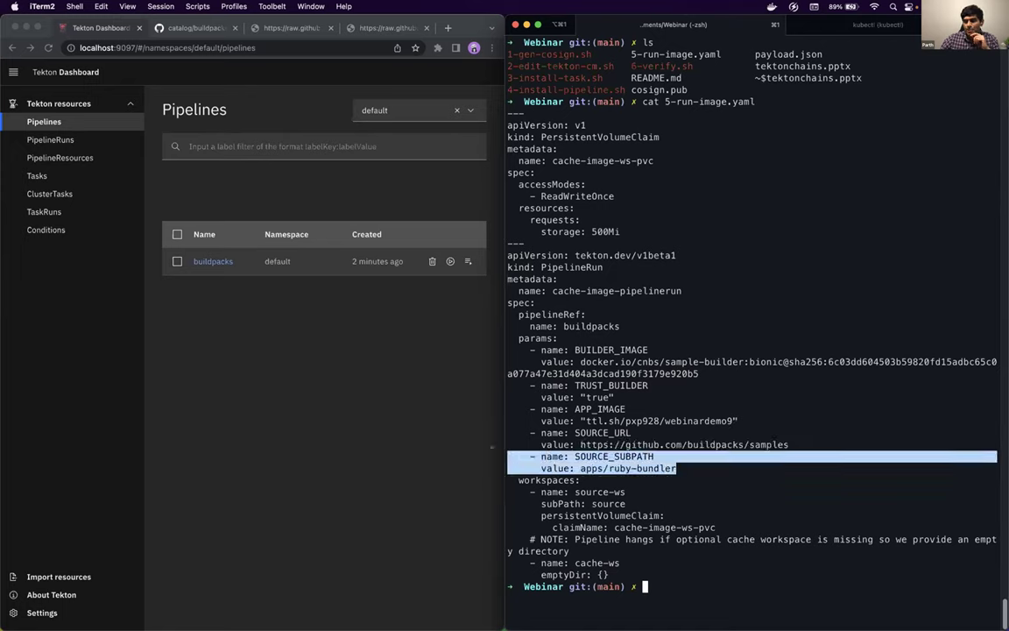
double_click(740, 444)
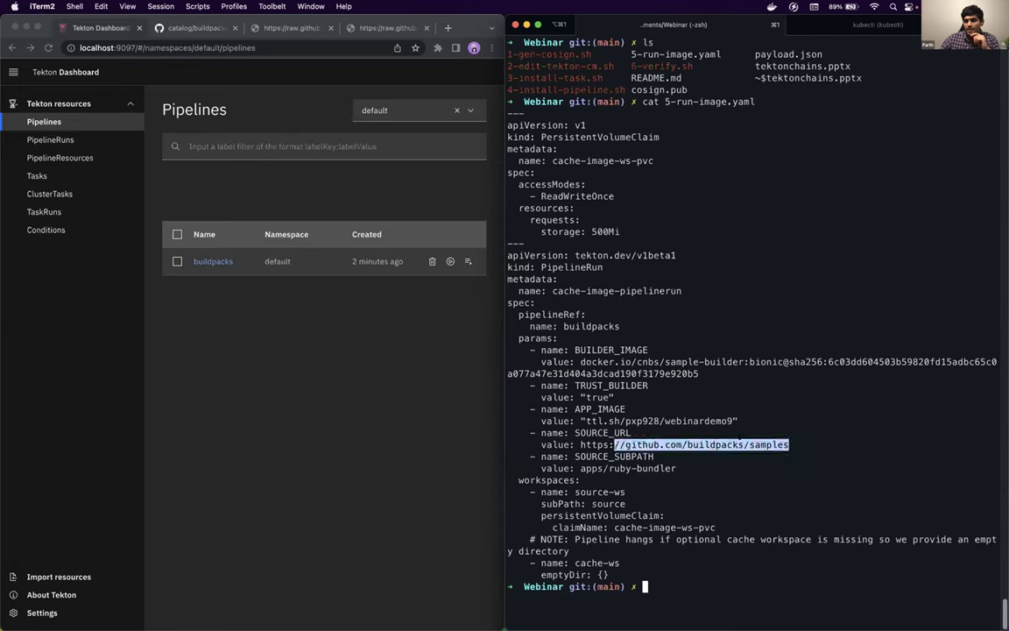
click(740, 445)
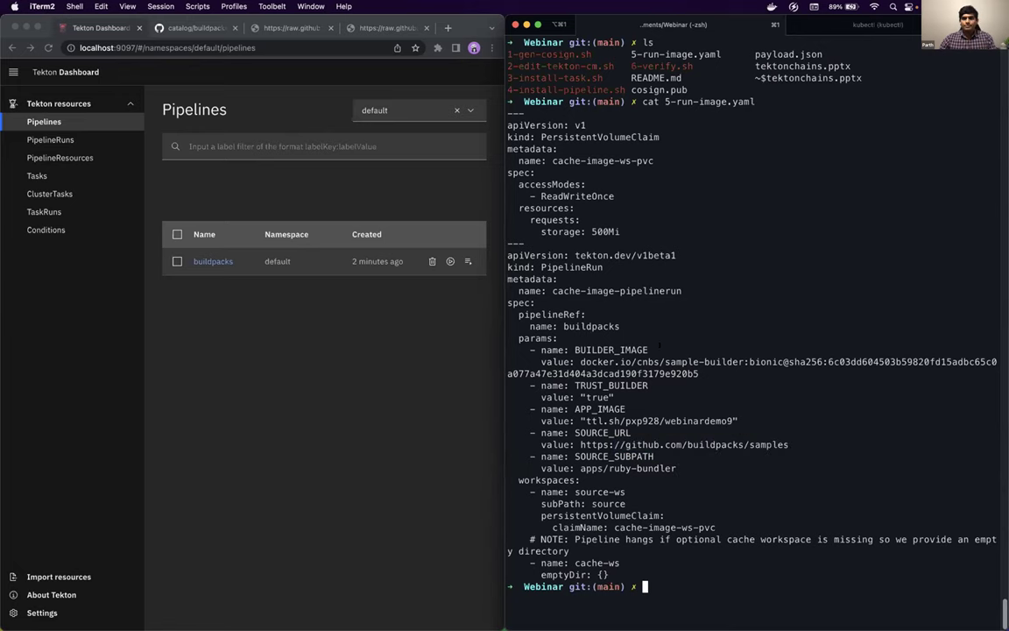
List the folder's files and apply 5-run-image.yaml to the cluster with "k apply -f 5-run-image.yaml".
text(ls)
key(Return)
text(k apply -f)
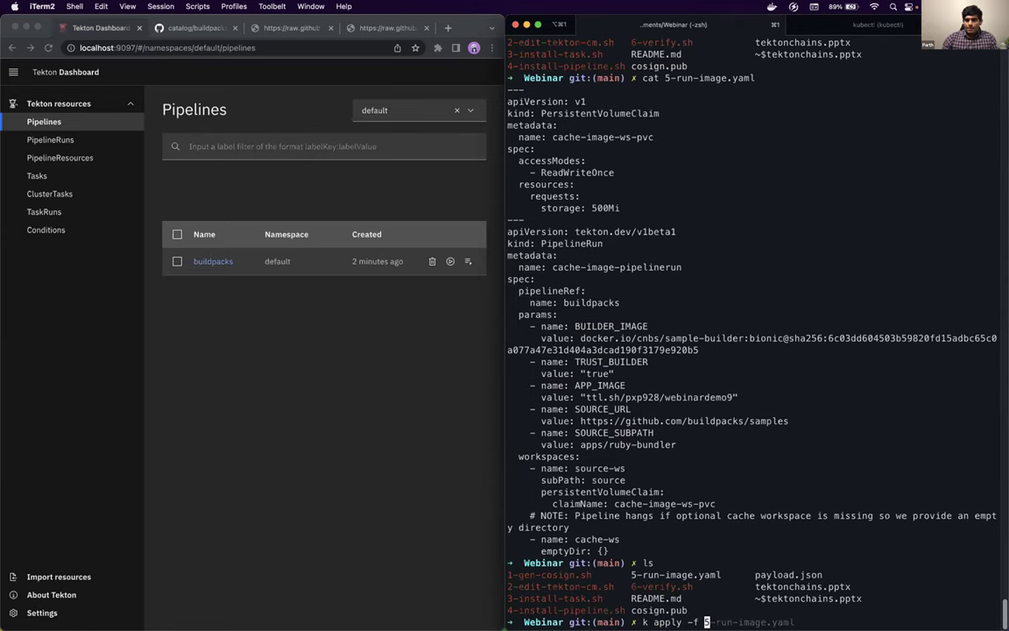
key(Right)
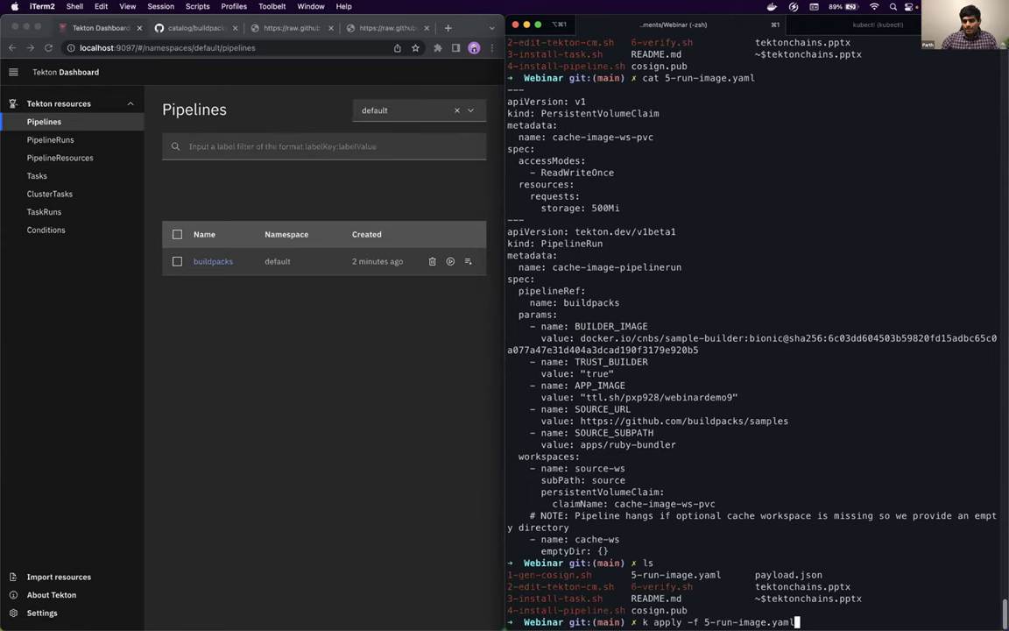
key(Return)
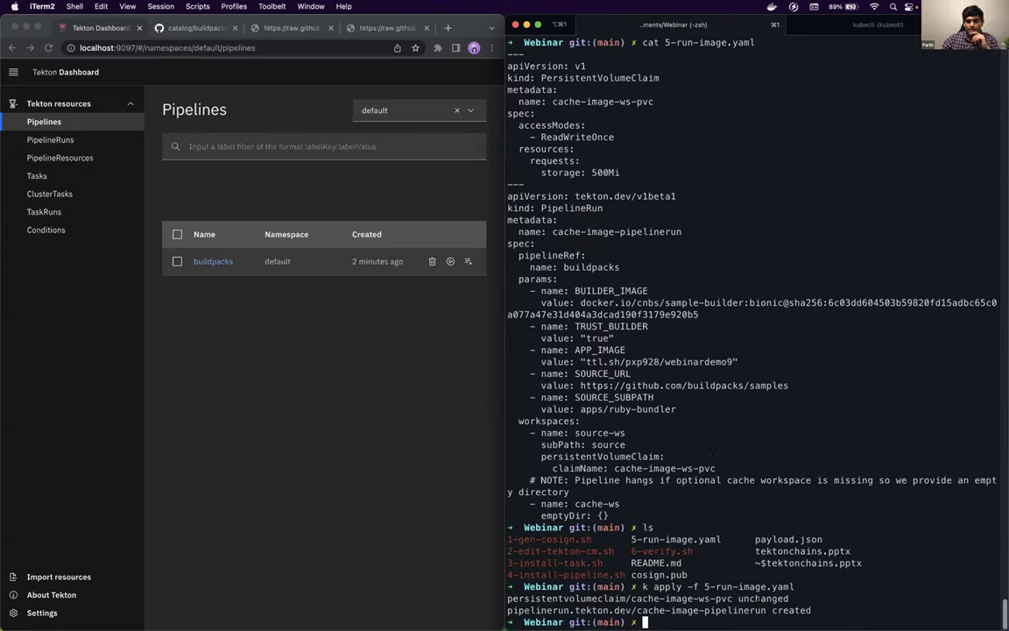
Show the PipelineRuns list in the Tekton Dashboard in Chrome, and clear the iTerm2 terminal output.
click(50, 140)
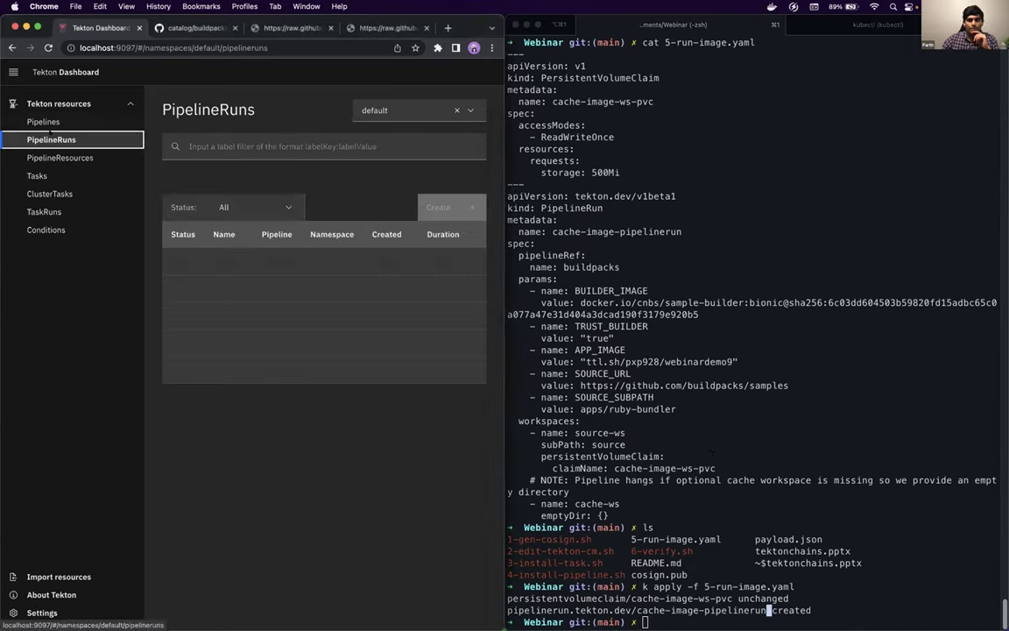
click(753, 605)
text(clear)
key(Return)
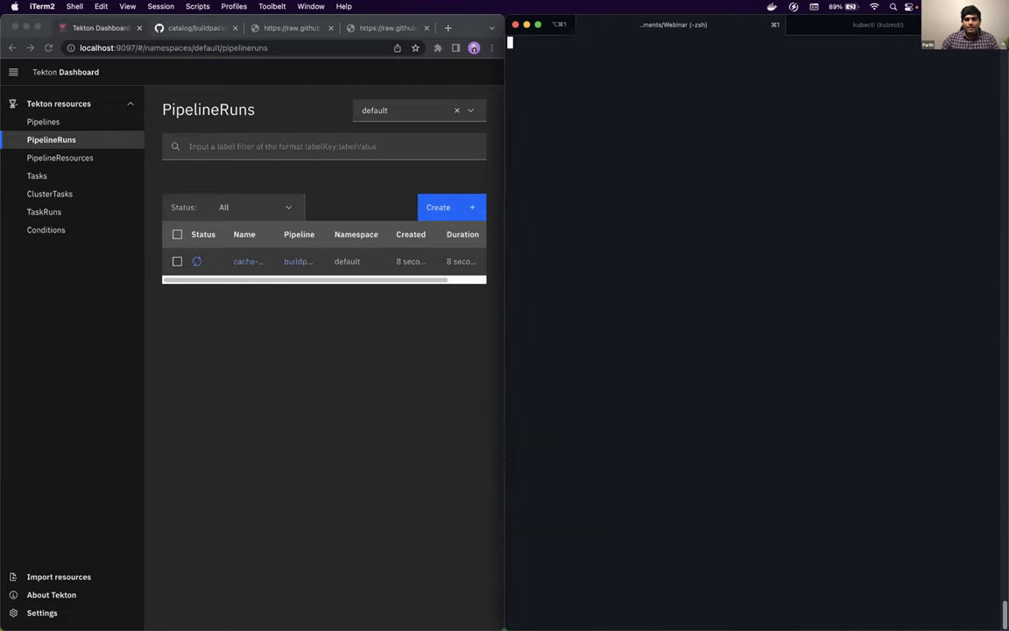
Open the details of the cache-image-pipelinerun and widen the browser window over the terminal.
click(248, 263)
click(248, 262)
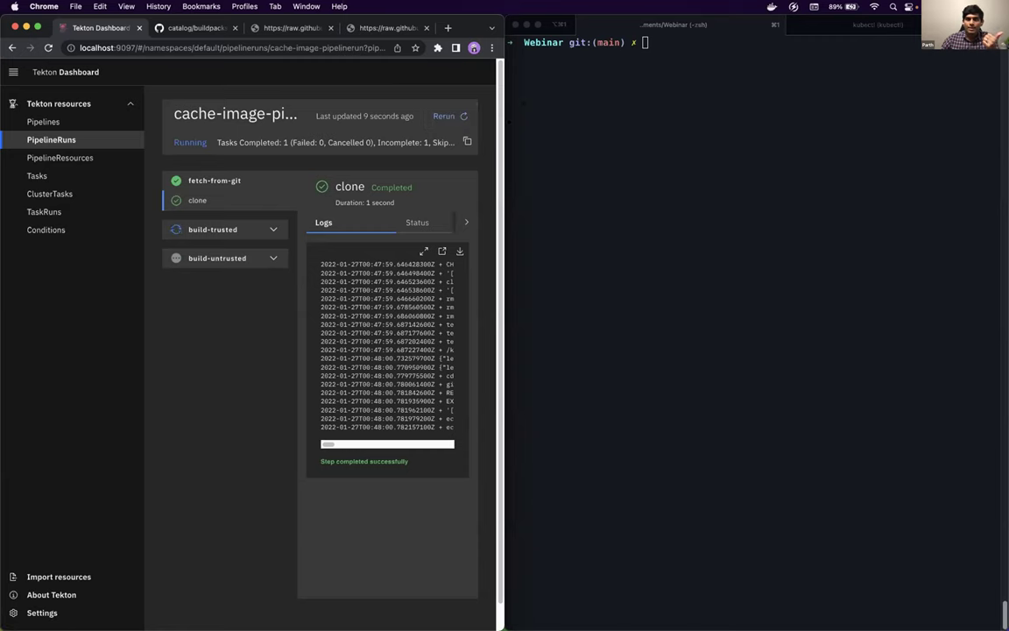
drag(498, 122, 777, 123)
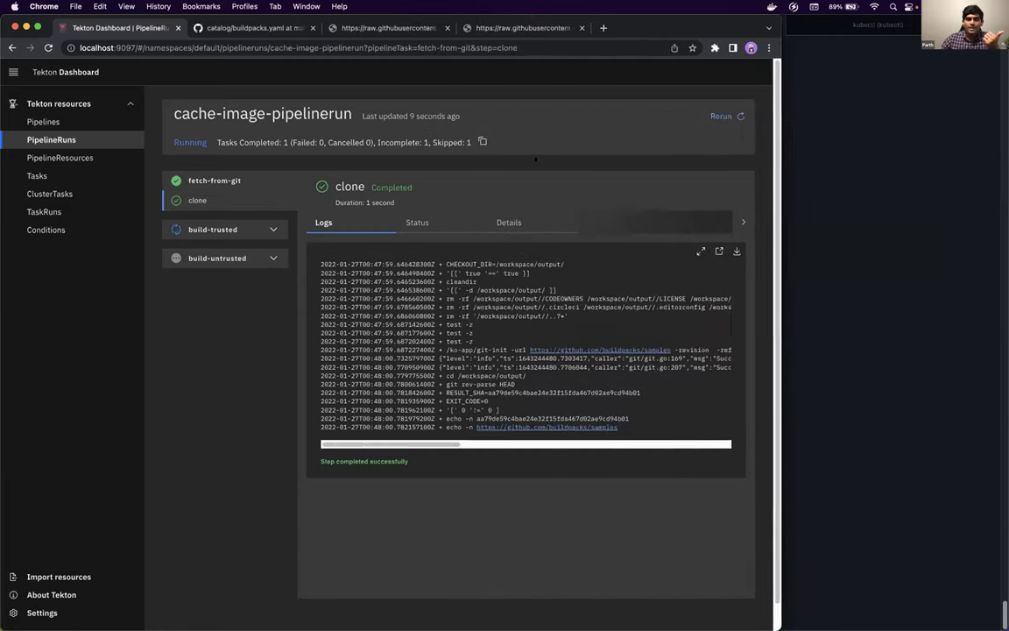
Examine the parameters of the fetch-from-git task and the build-trusted task, including its APP_IMAGE and SOURCE_SUBPATH values.
click(204, 184)
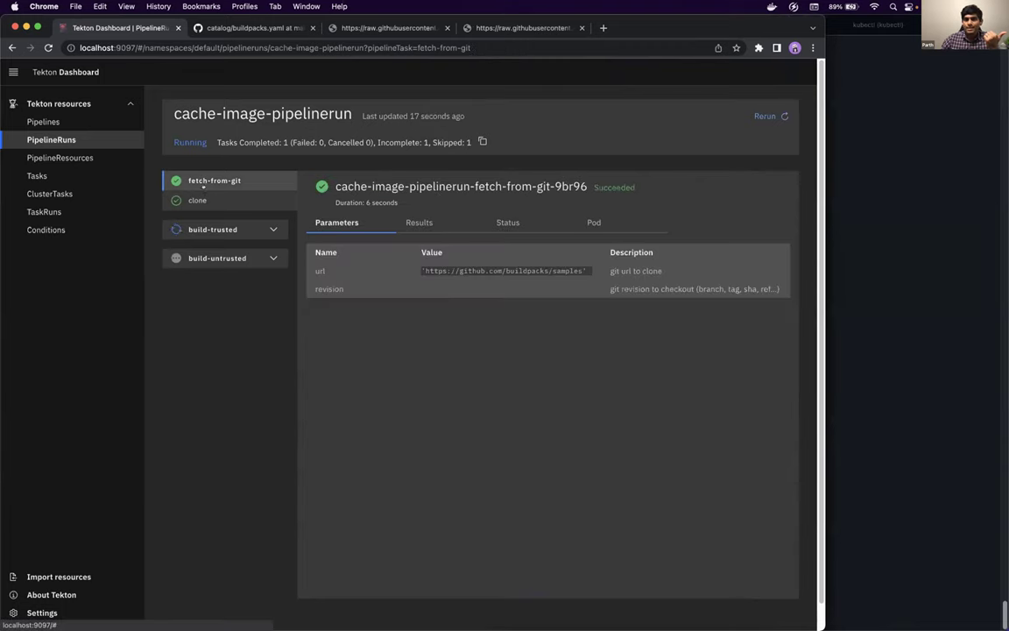
drag(454, 268, 590, 270)
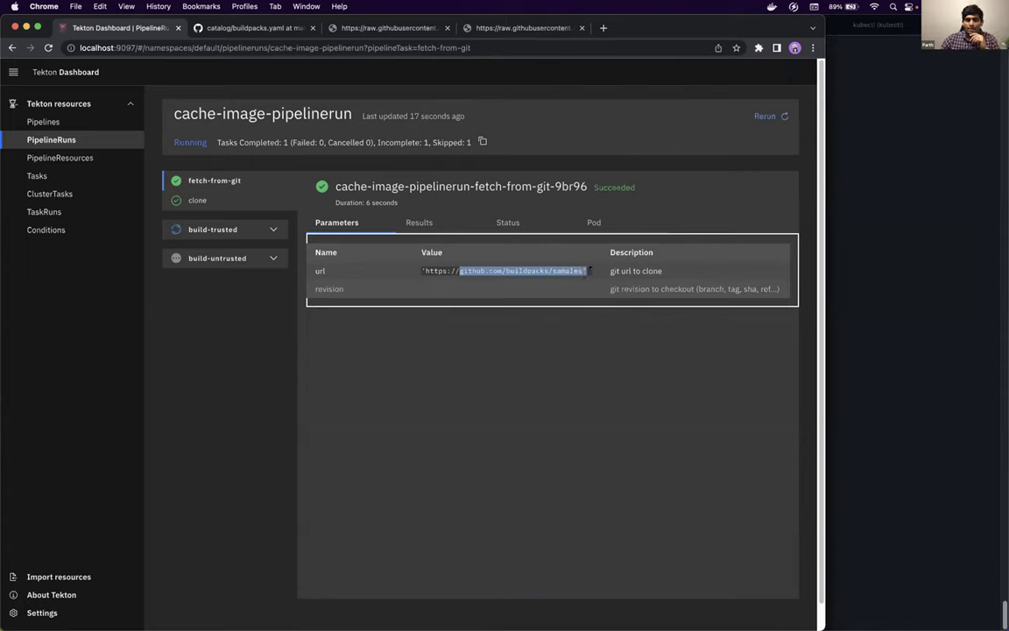
click(232, 230)
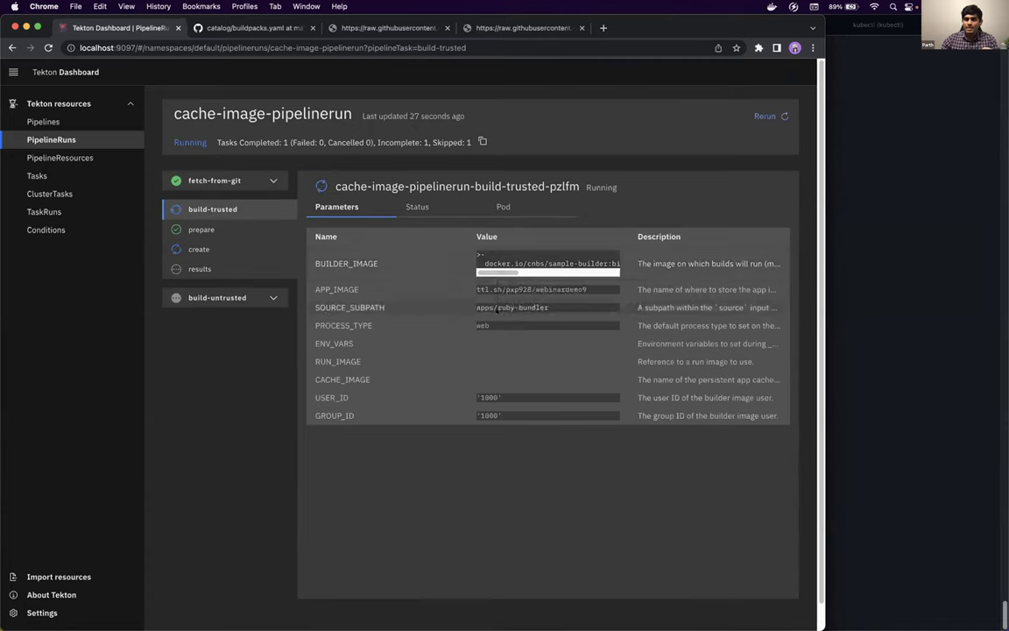
click(512, 285)
triple_click(514, 286)
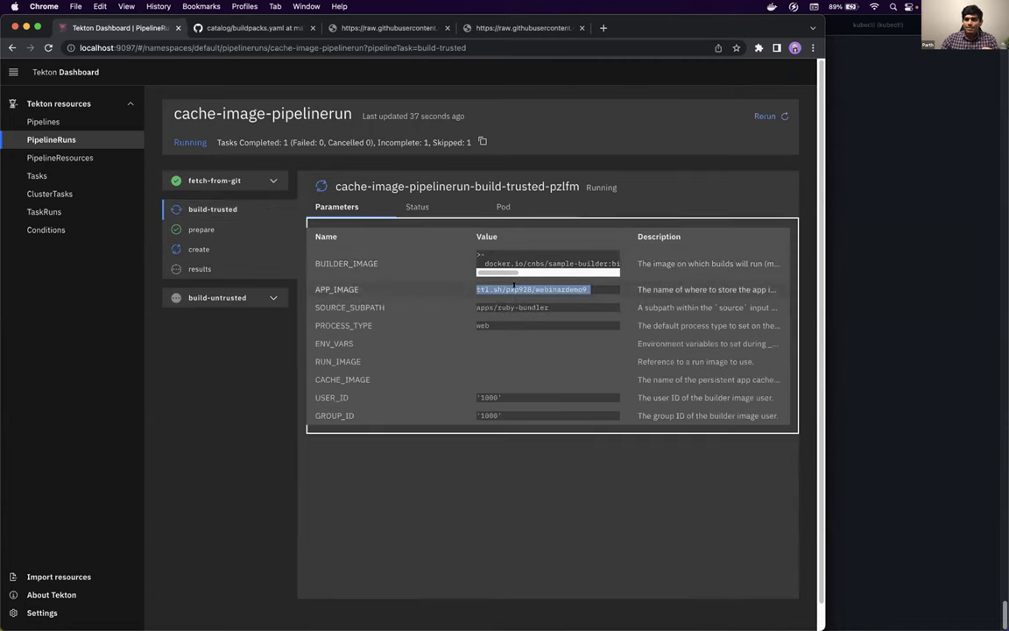
triple_click(514, 302)
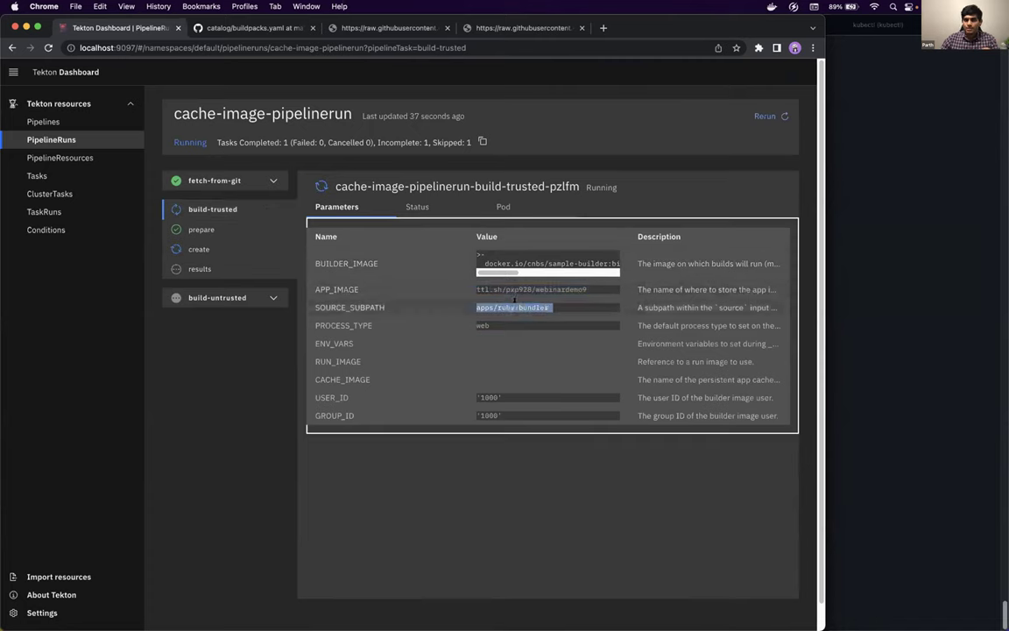
Read through the status of the build-trusted task.
click(418, 207)
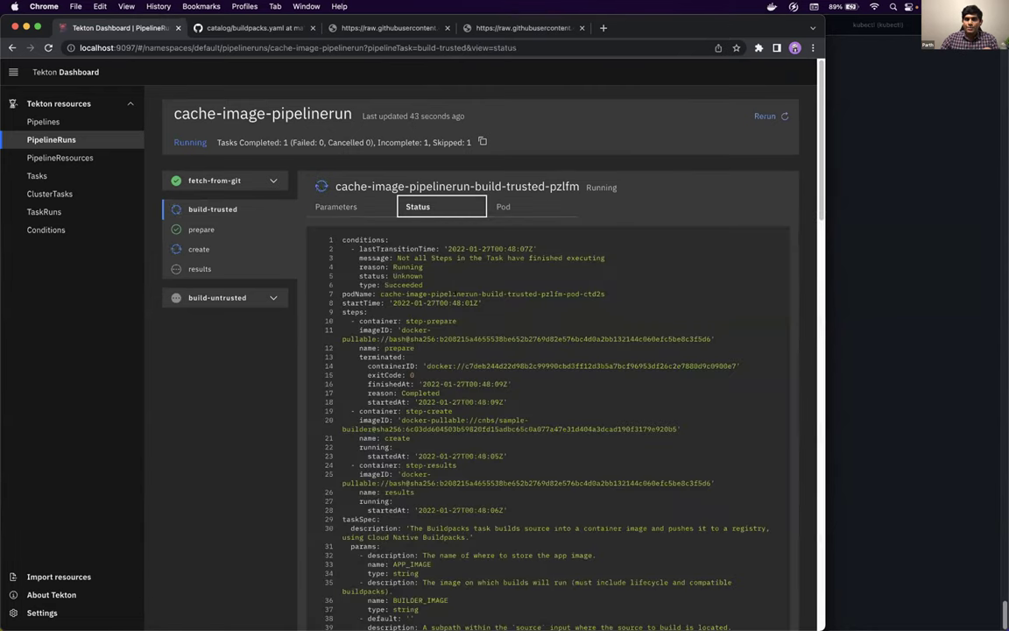
scroll(524, 381, down, 10)
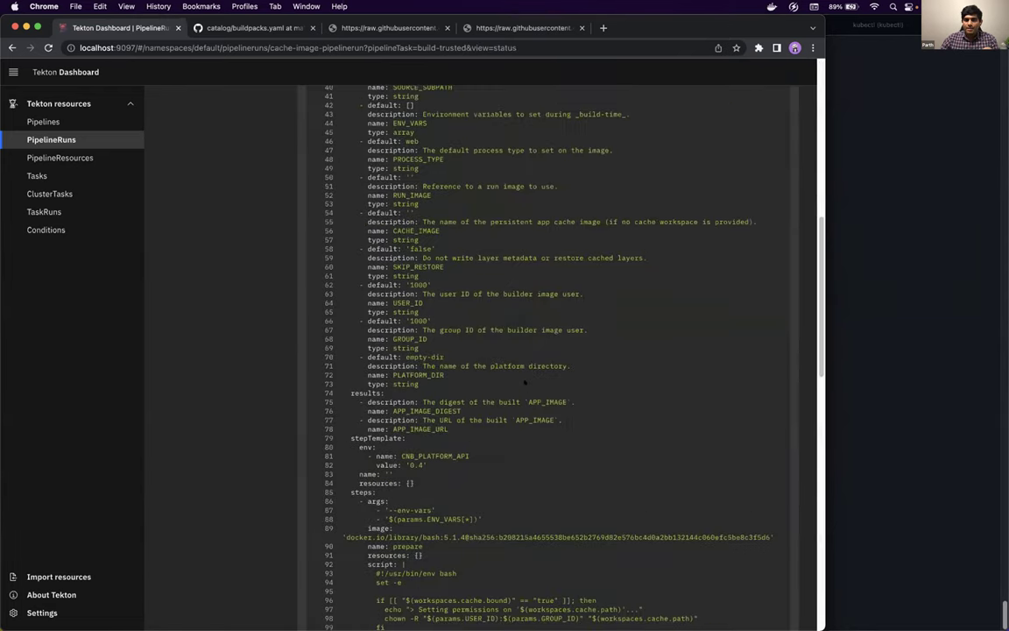
scroll(526, 360, up, 5)
scroll(526, 360, up, 5)
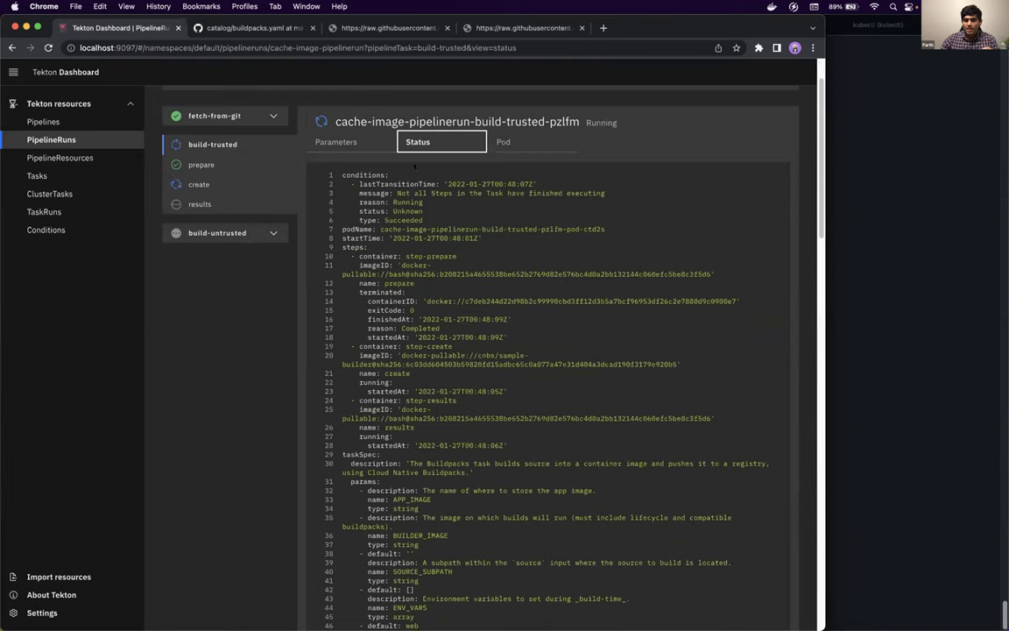
Look through the build-trusted task's pod resource definition and its pod events.
click(498, 142)
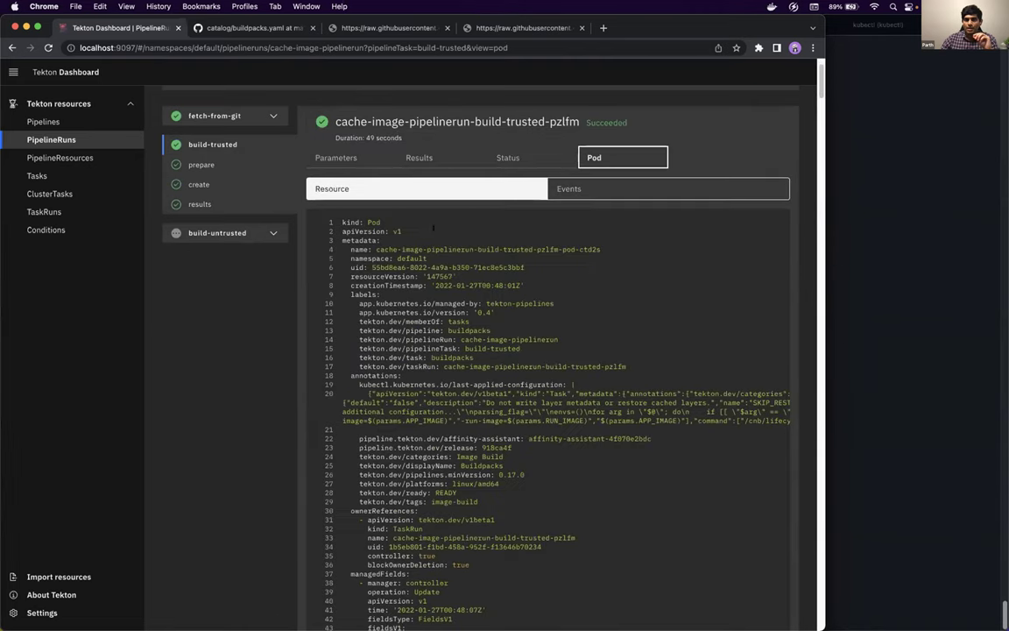
scroll(689, 325, down, 5)
scroll(633, 203, up, 4)
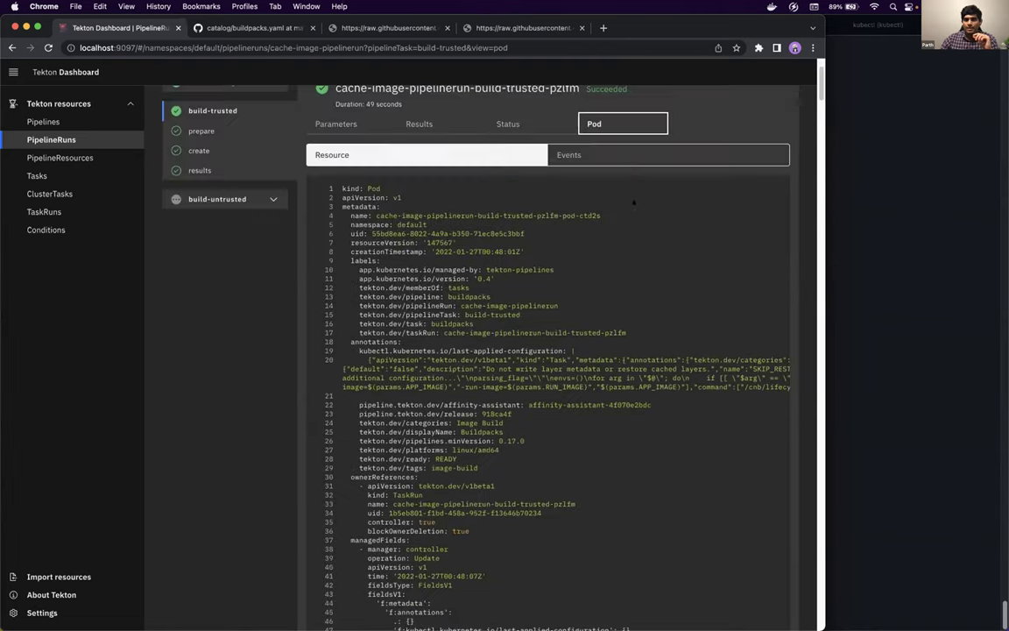
click(628, 156)
scroll(618, 368, down, 5)
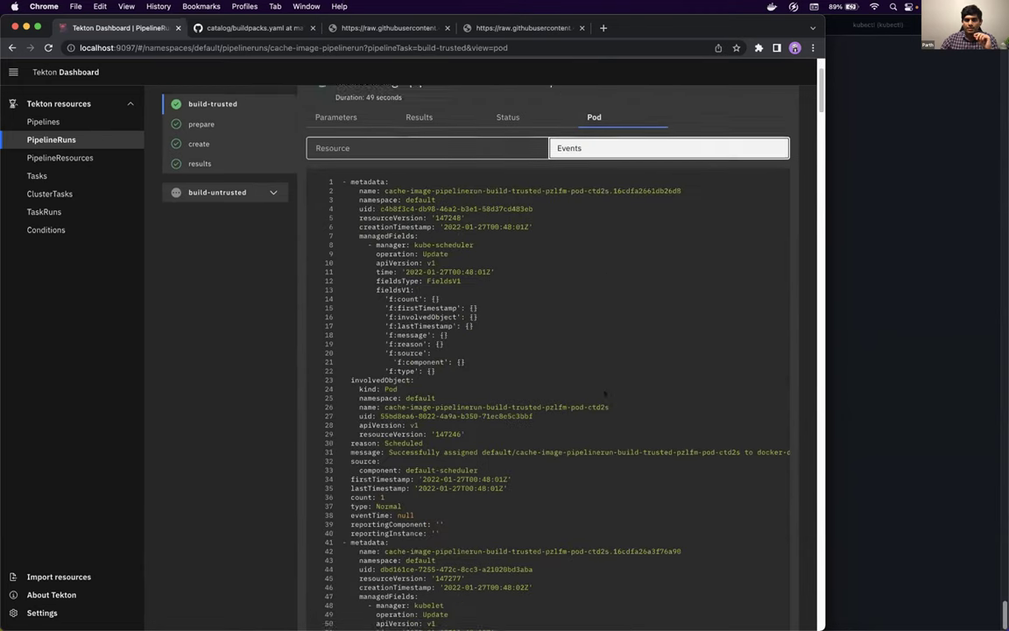
scroll(604, 394, up, 5)
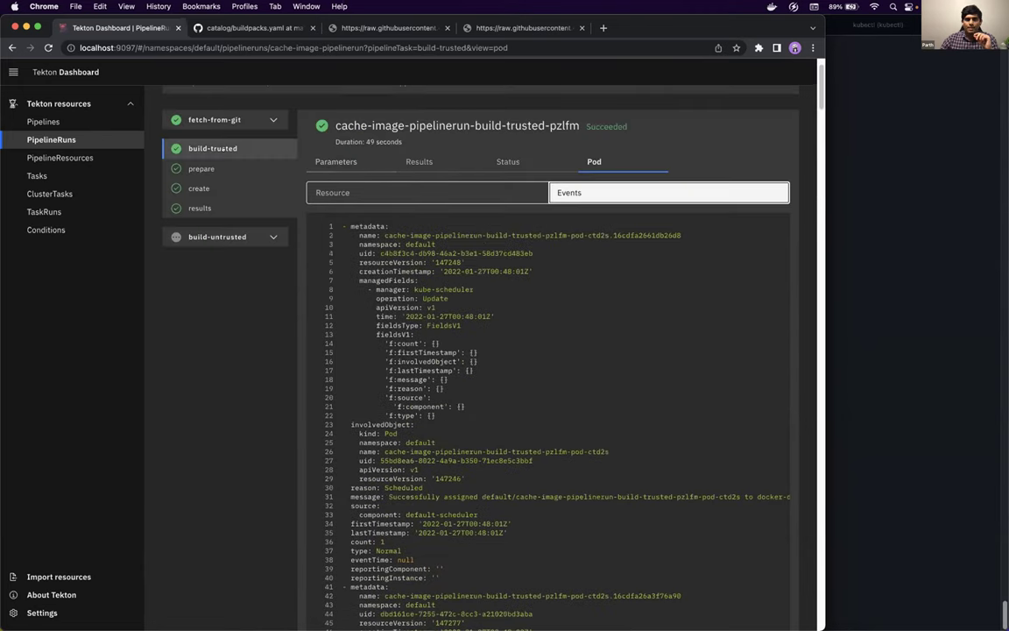
Review the build-trusted task's parameters and its APP_IMAGE_DIGEST and APP_IMAGE_URL results.
click(335, 161)
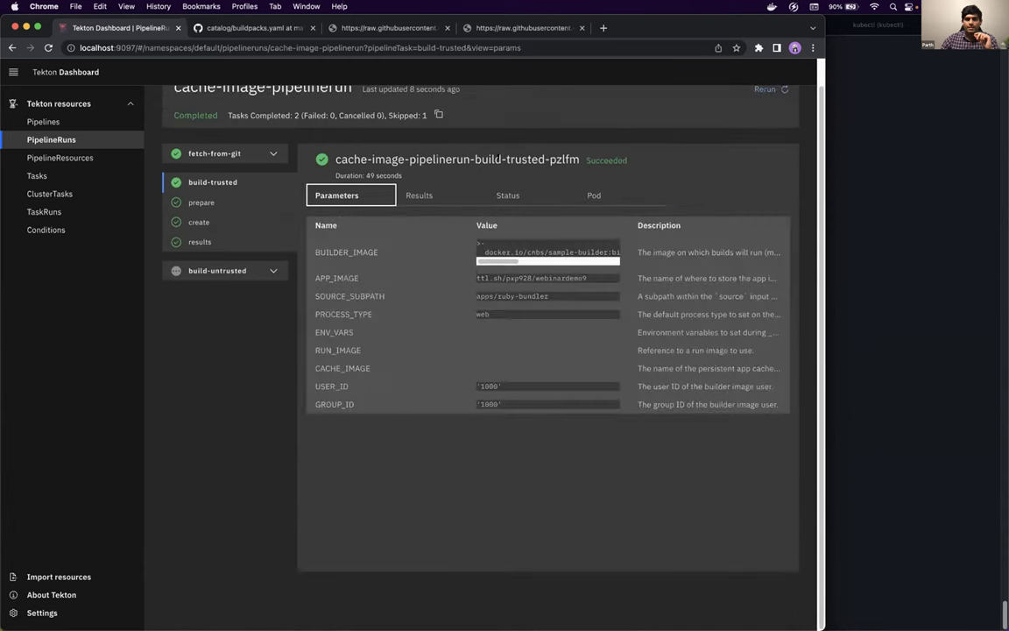
click(421, 196)
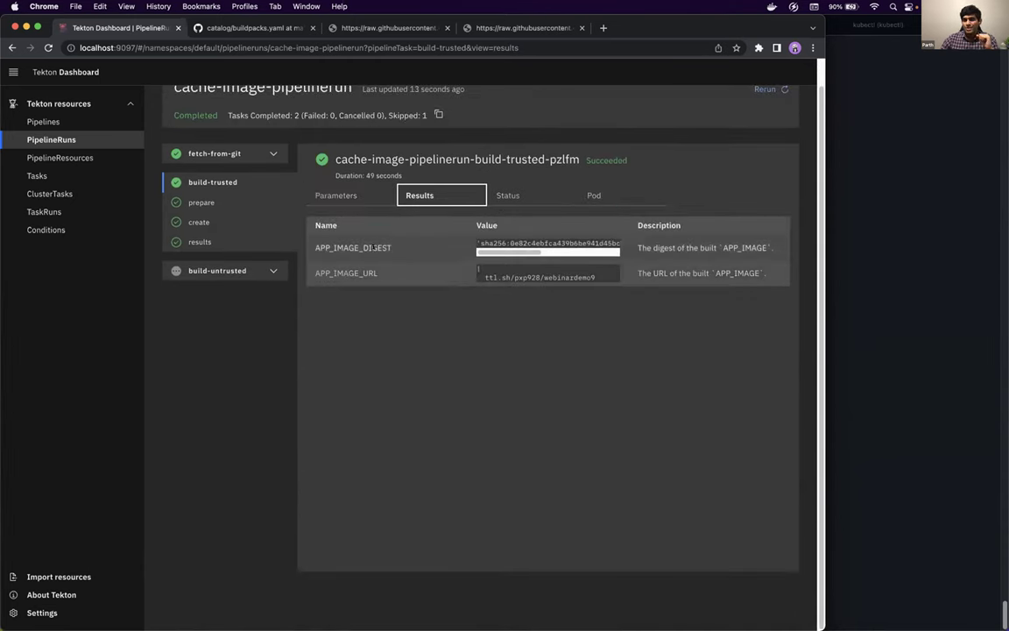
drag(331, 247, 391, 248)
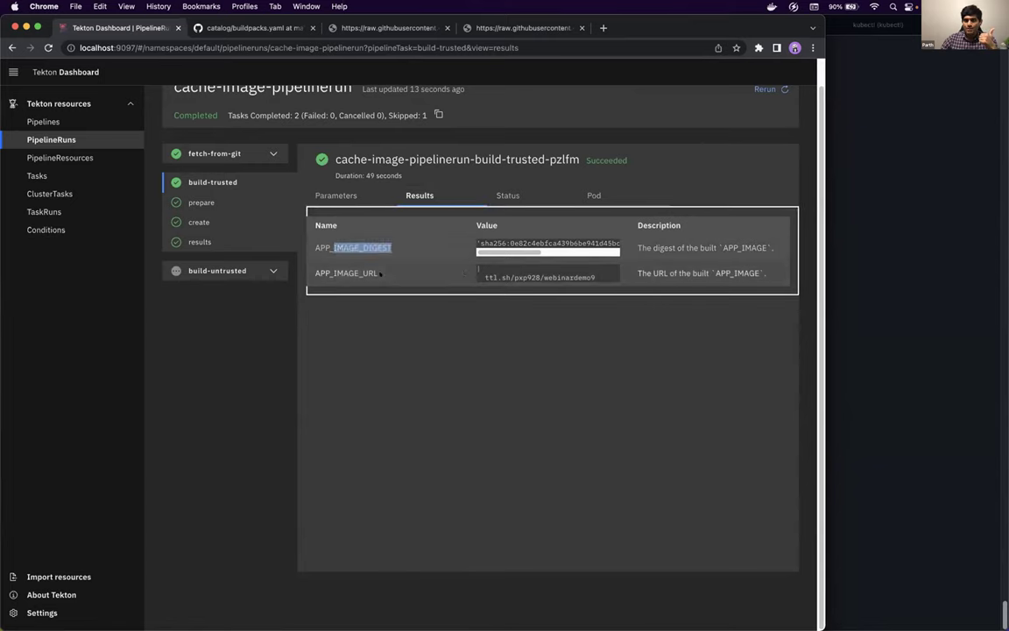
click(505, 267)
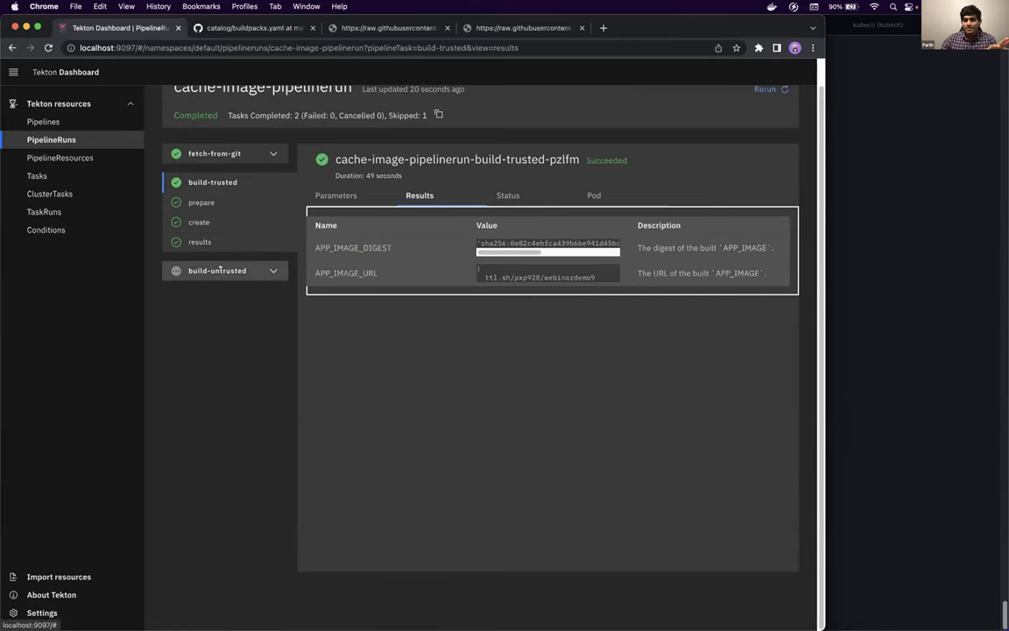
Narrow the browser window to uncover the iTerm2 terminal, list the folder's files and print the contents of 6-verify.sh.
drag(824, 202, 503, 202)
click(526, 193)
text(ls)
key(Return)
text(cat)
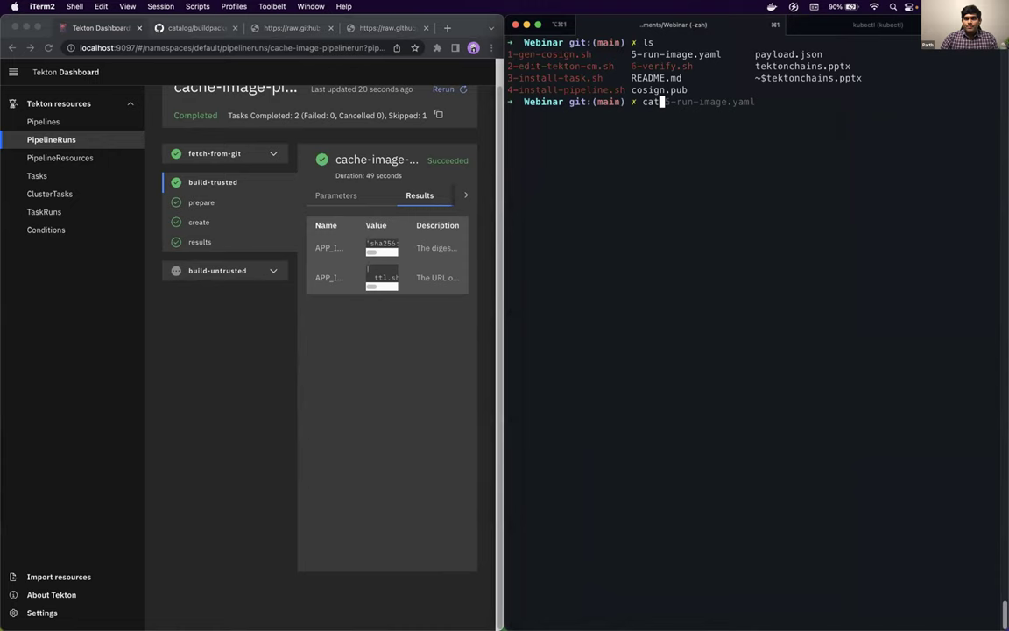
text( 6)
key(Tab)
key(Return)
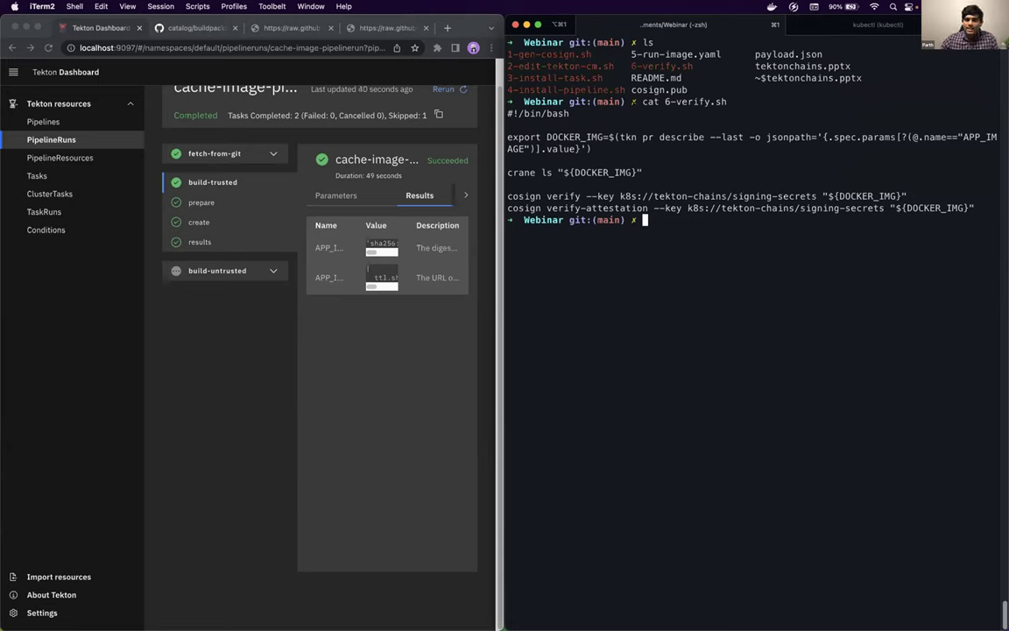
Run the script's "tkn pr describe --last" portion on its own to describe the latest pipeline run.
drag(620, 137, 743, 137)
key(super+c)
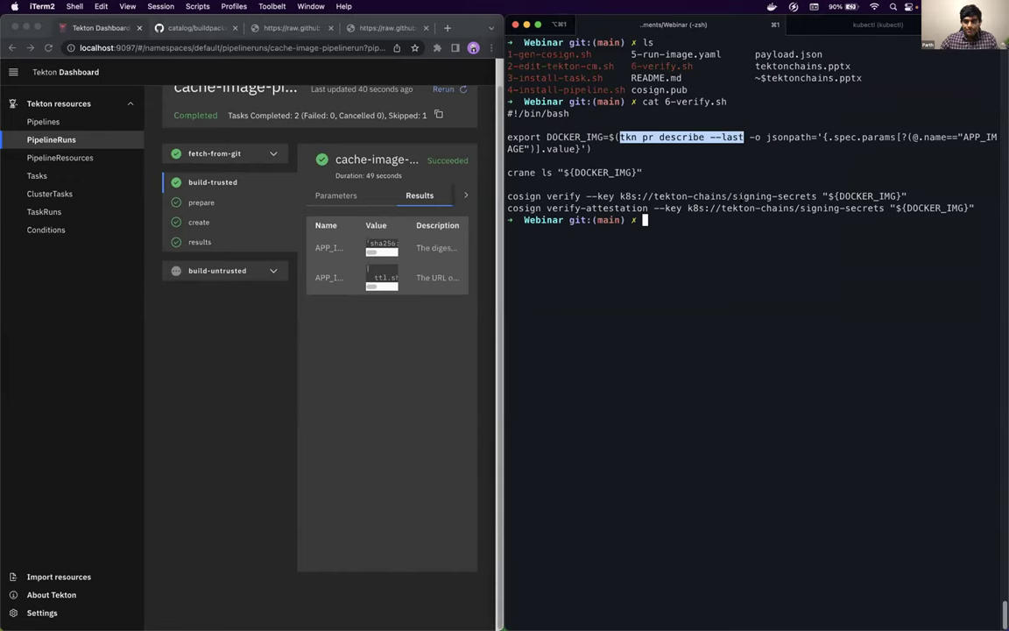
click(741, 220)
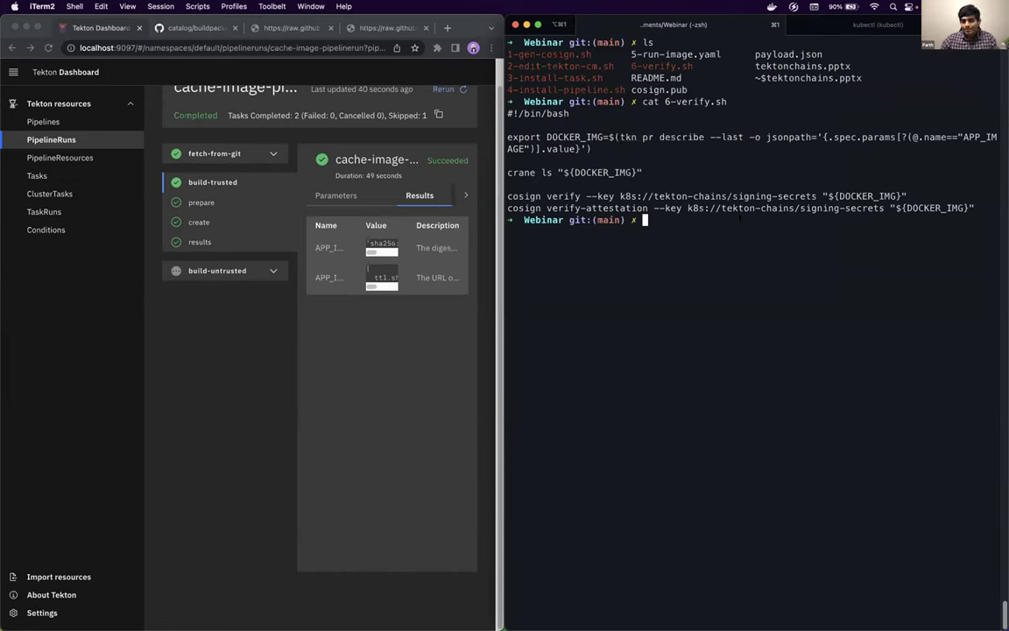
key(super+v)
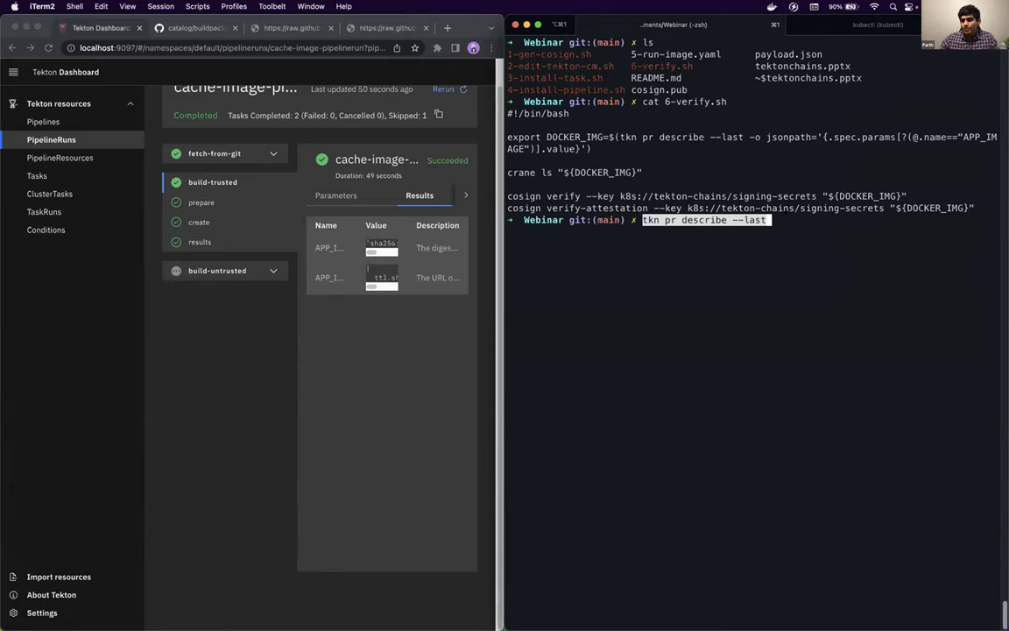
key(Return)
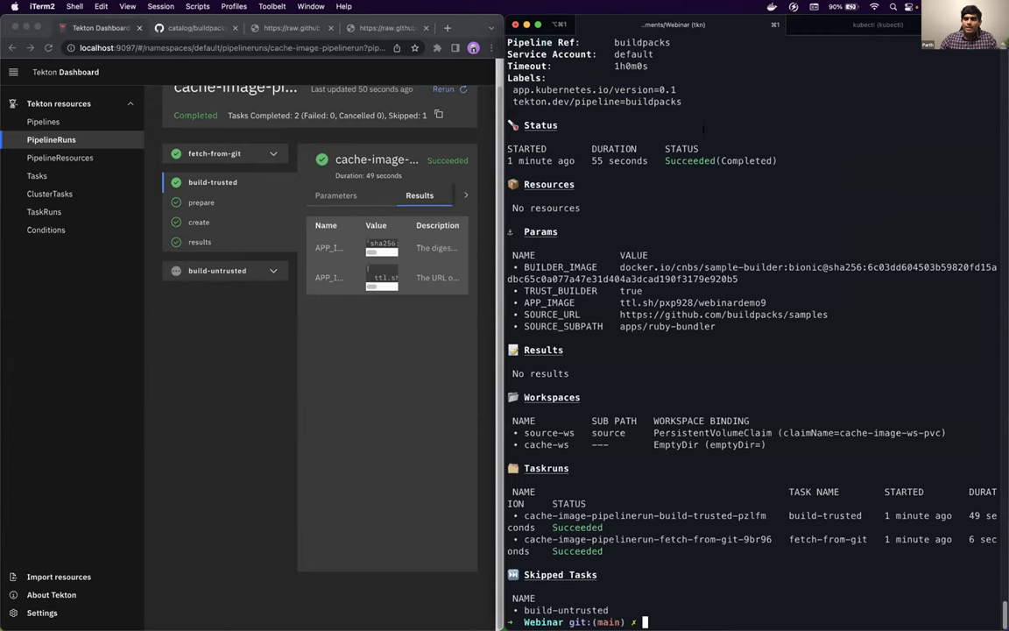
Examine the described pipeline run's status, params, workspaces and taskruns in the terminal output.
scroll(703, 129, up, 5)
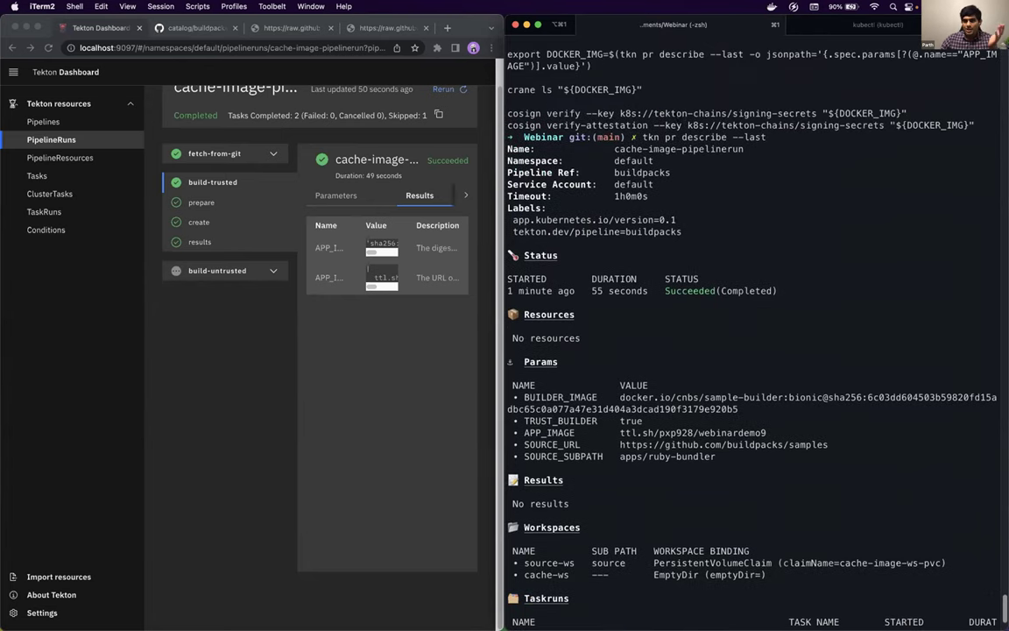
click(119, 247)
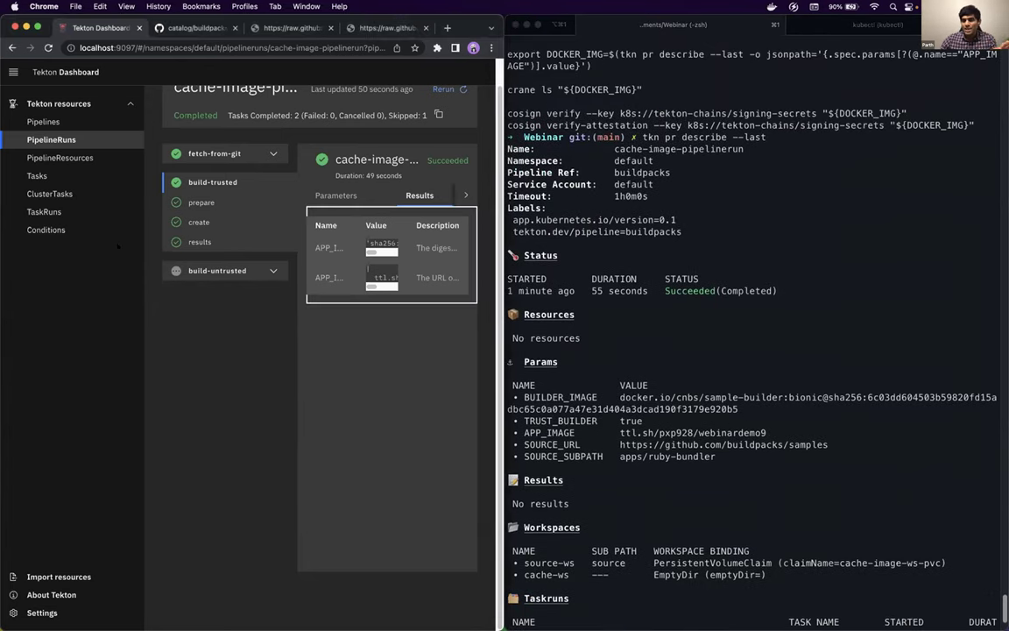
click(660, 256)
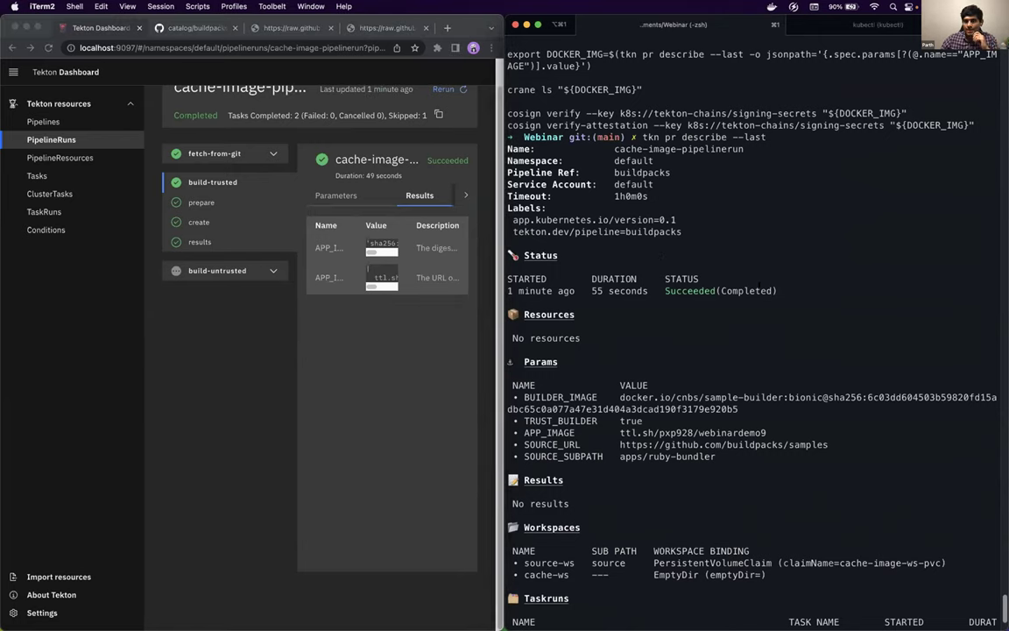
drag(665, 290, 714, 290)
click(678, 335)
scroll(678, 336, down, 1)
drag(723, 442, 508, 361)
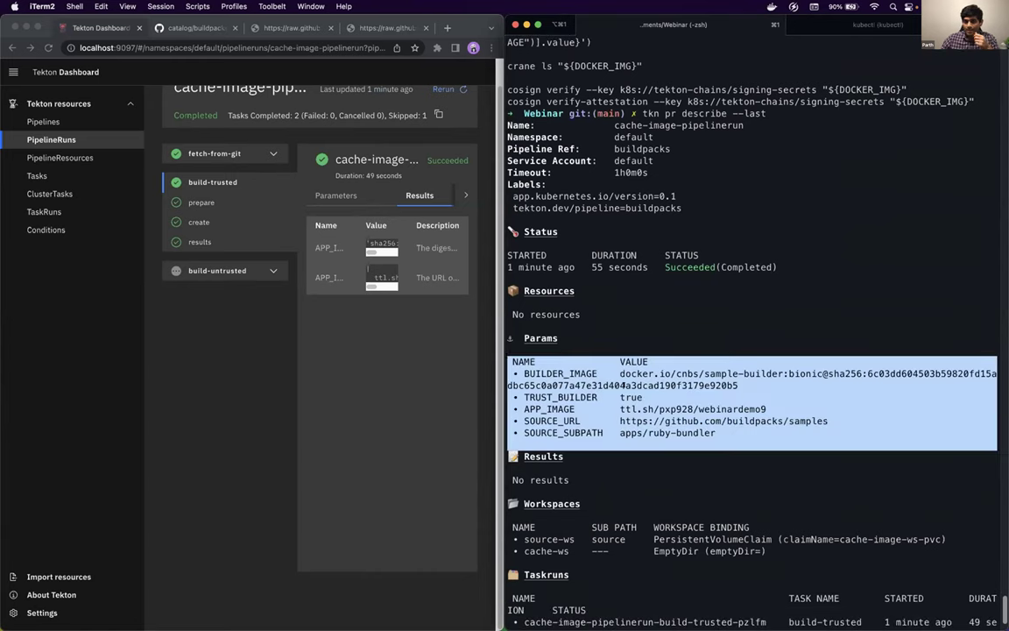
scroll(743, 546, down, 2)
drag(649, 538, 530, 503)
scroll(644, 463, down, 5)
drag(998, 552, 481, 490)
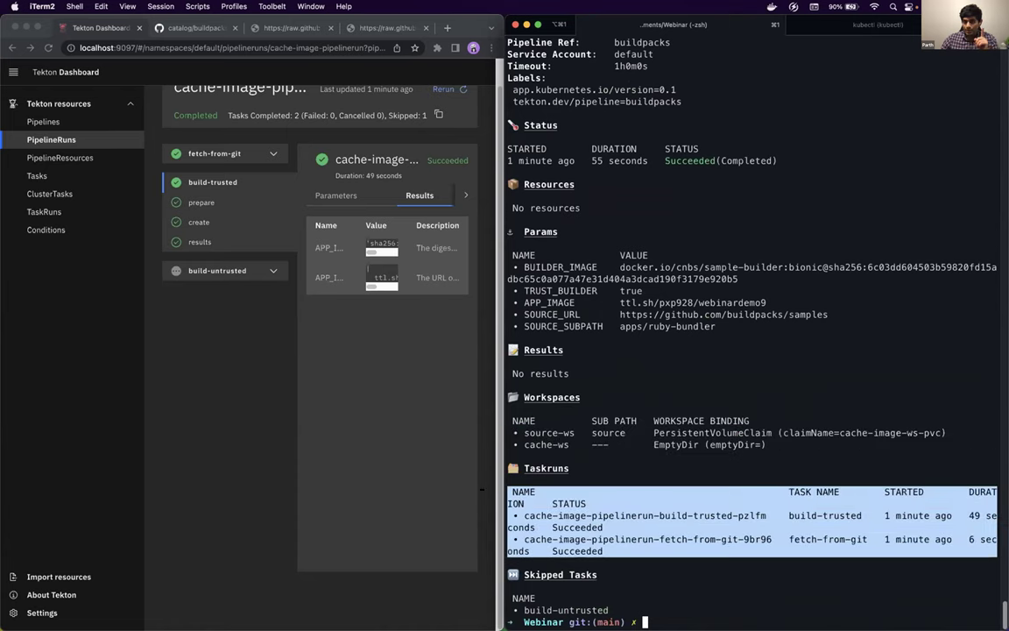
Look through the TaskRuns and Tasks lists in the Tekton Dashboard, ending on TaskRuns.
click(45, 211)
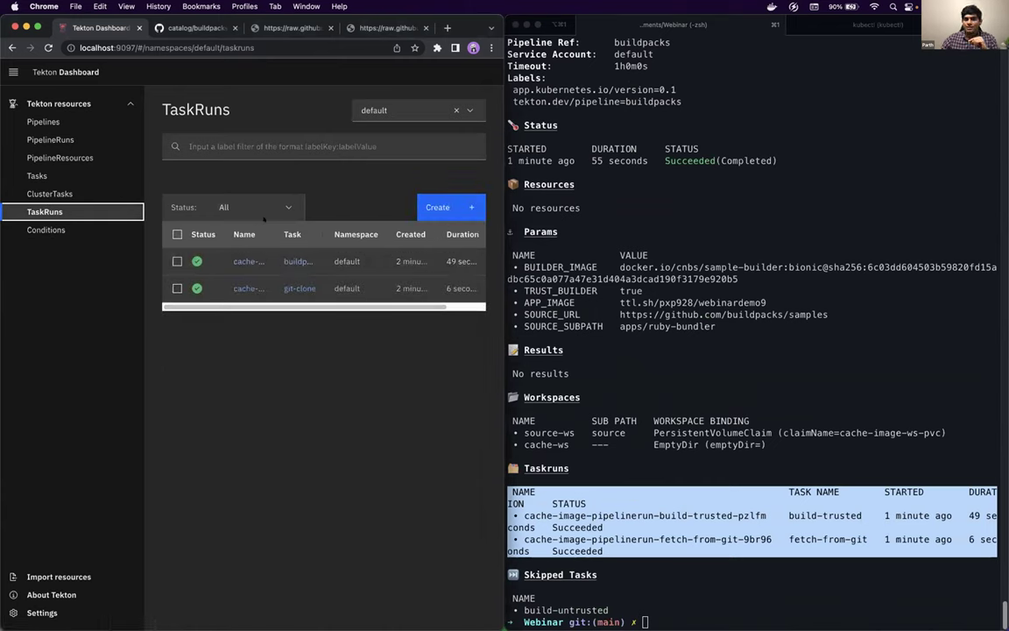
click(37, 175)
click(35, 211)
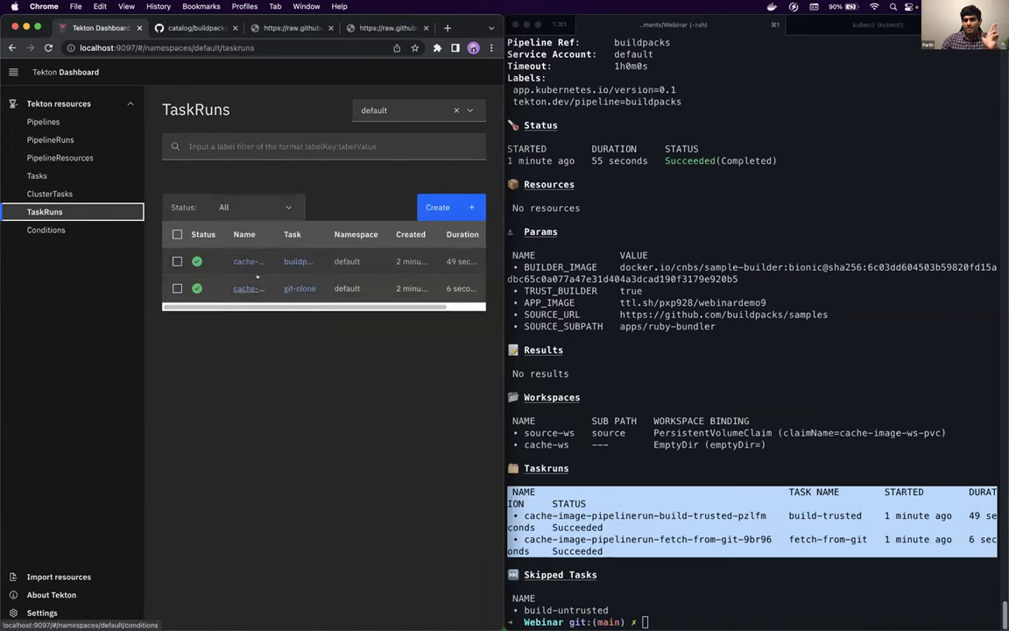
Return to the terminal, clear it, list the folder's files and print 6-verify.sh with cat.
click(698, 382)
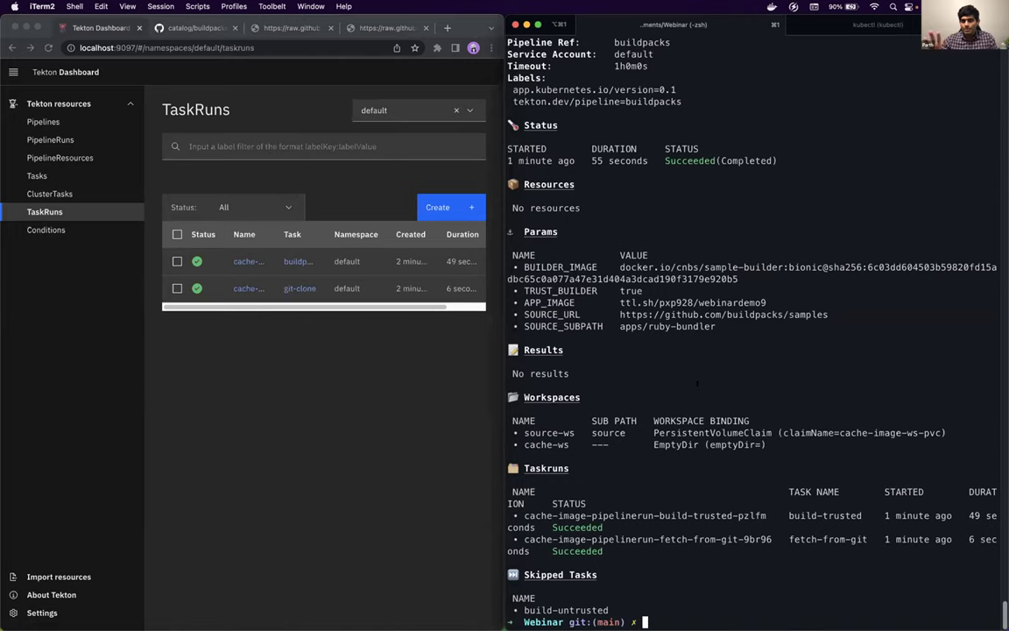
text(clear)
key(Return)
text(ls)
key(Return)
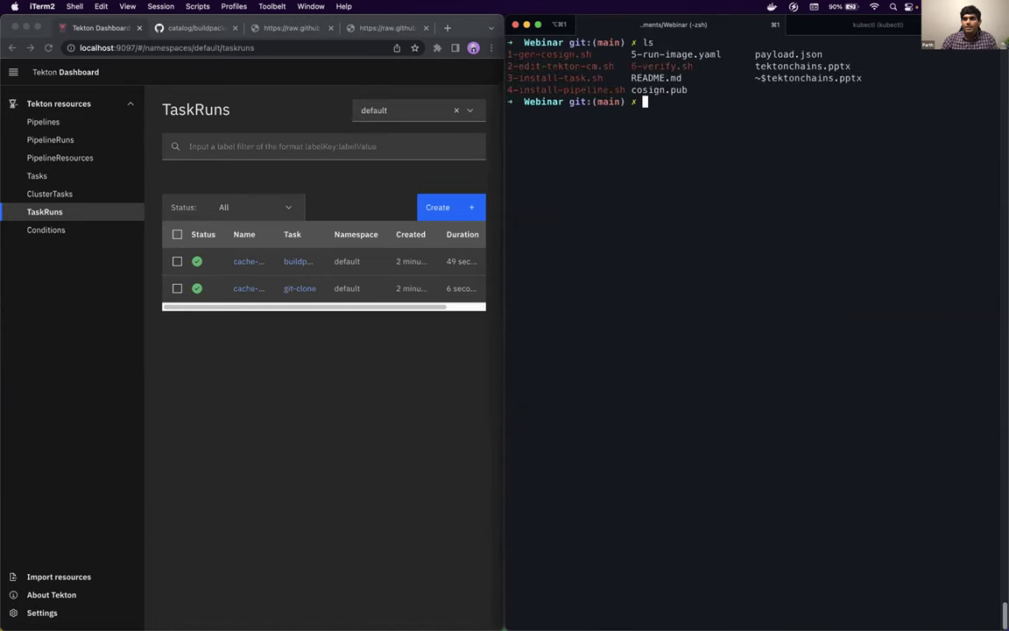
text(cat 6-verify.sh)
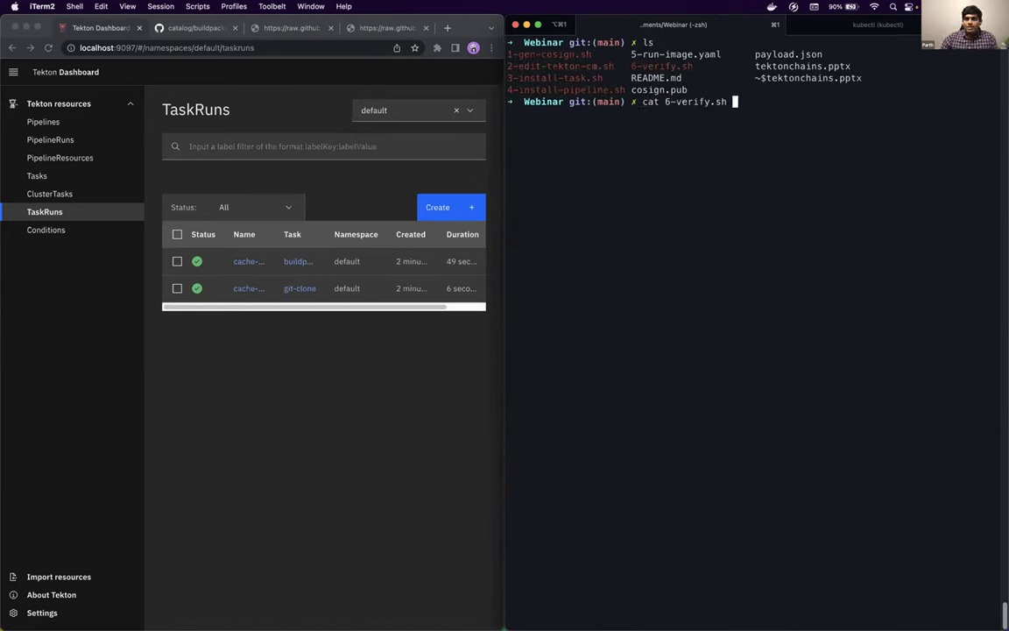
key(Return)
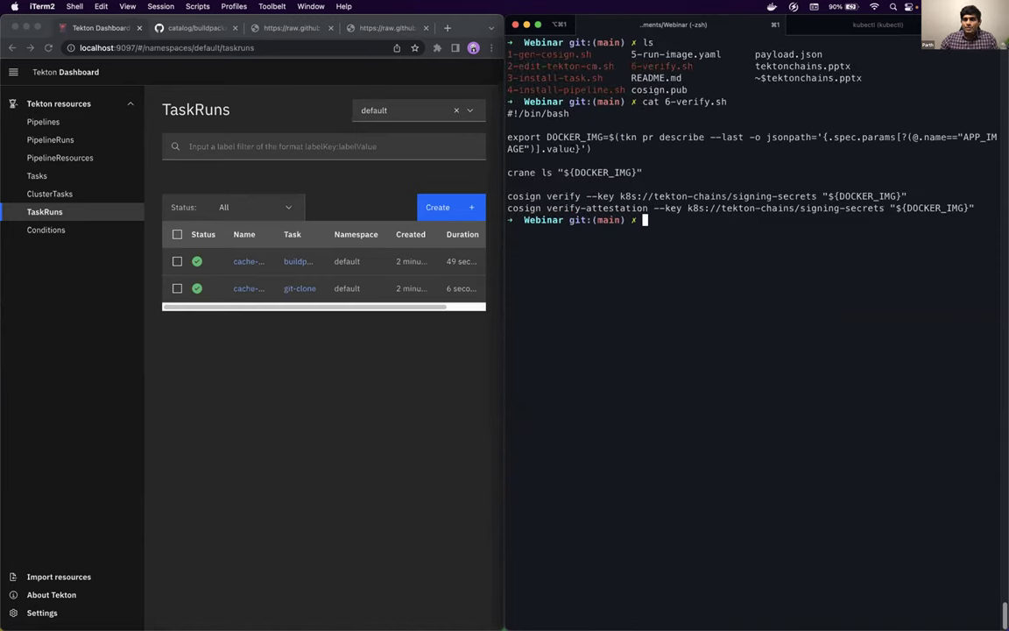
Run tkn pr describe --last -o jsonpath='{.spec.params[?(@.name=="APP_IMAGE")].value}' from the script and examine the returned image name.
drag(592, 149, 619, 136)
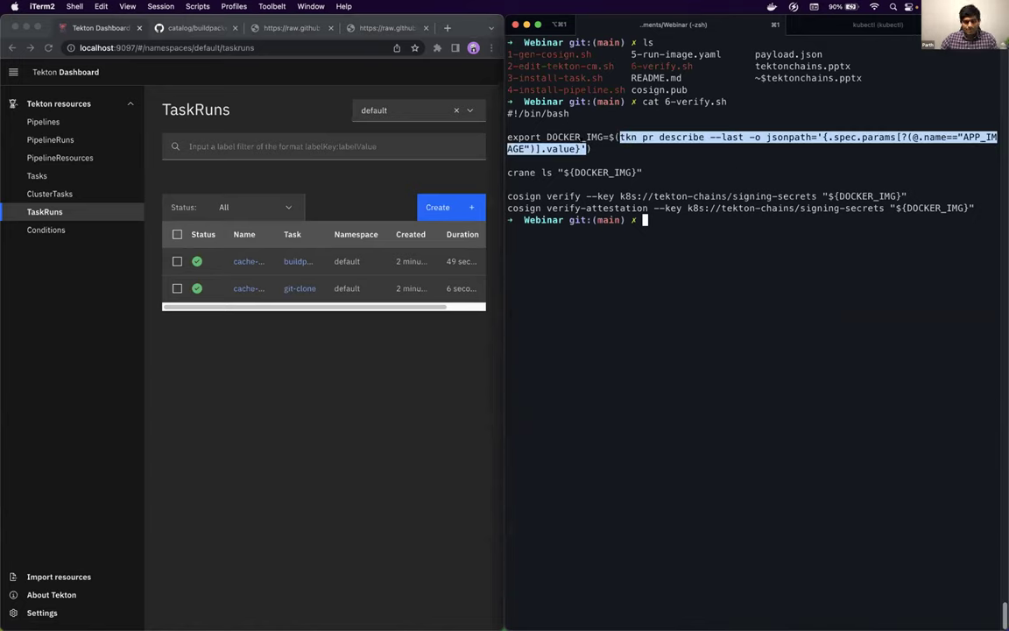
text(tkn pr describe --last -o jsonpath='{.spec.params[?(@.name=="APP_IMAGE")].value}')
key(Return)
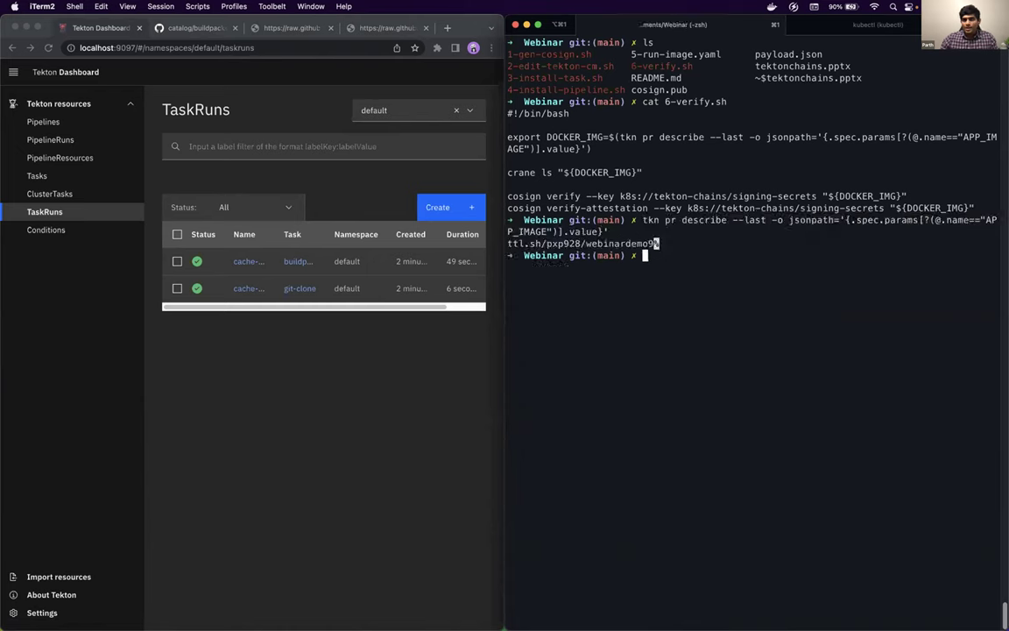
drag(657, 243, 507, 243)
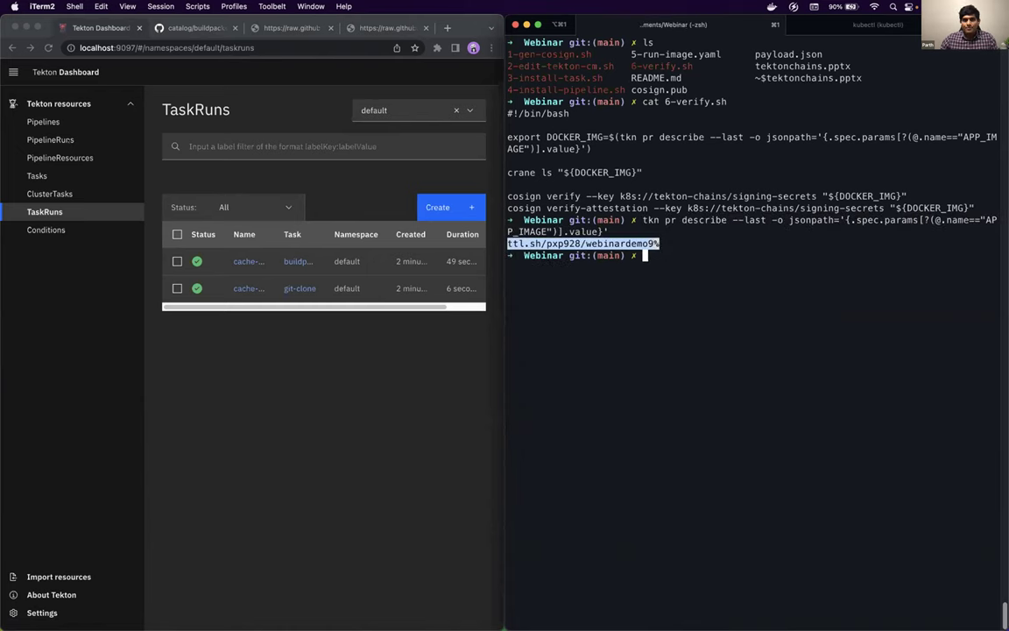
Open the cache-image pipeline run in the Tekton Dashboard and check the build-trusted task's APP_IMAGE parameter.
click(50, 139)
click(248, 261)
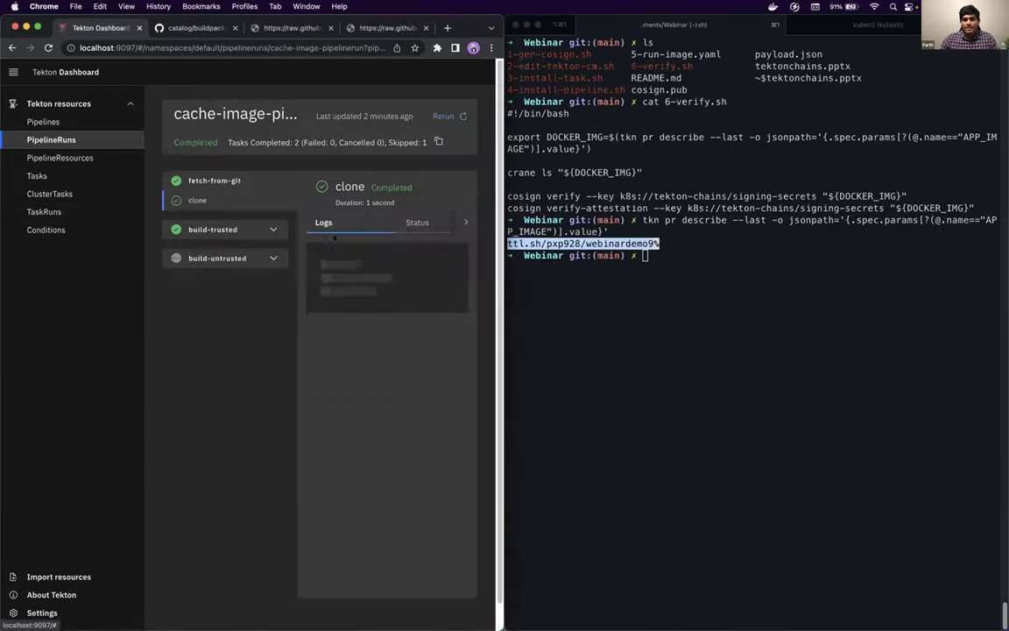
click(213, 229)
drag(367, 304, 500, 301)
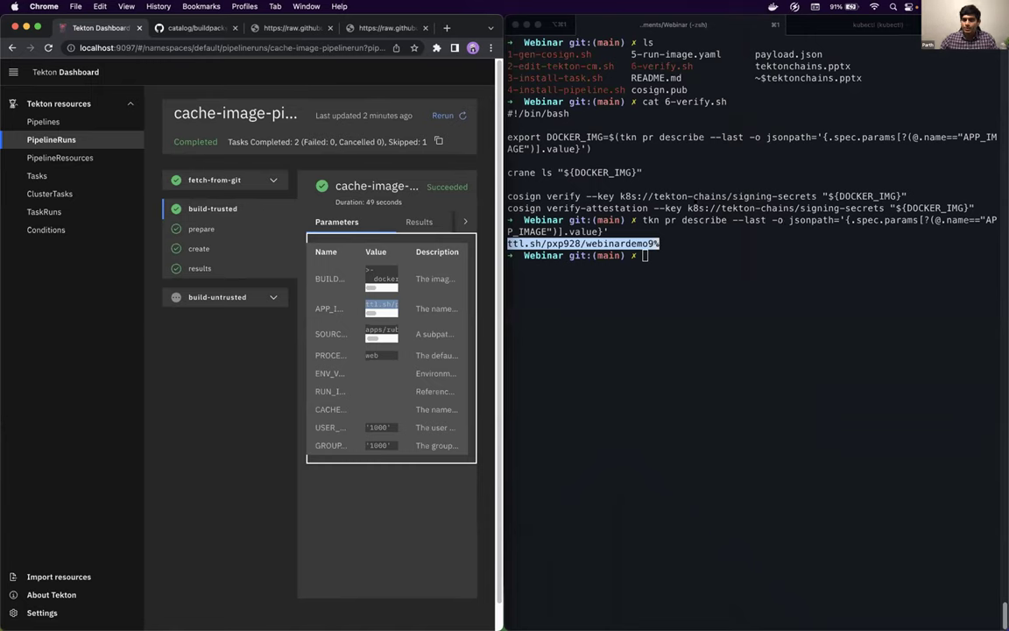
Run the script's export line in the terminal to set DOCKER_IMG to the latest pipeline run's APP_IMAGE value.
click(613, 137)
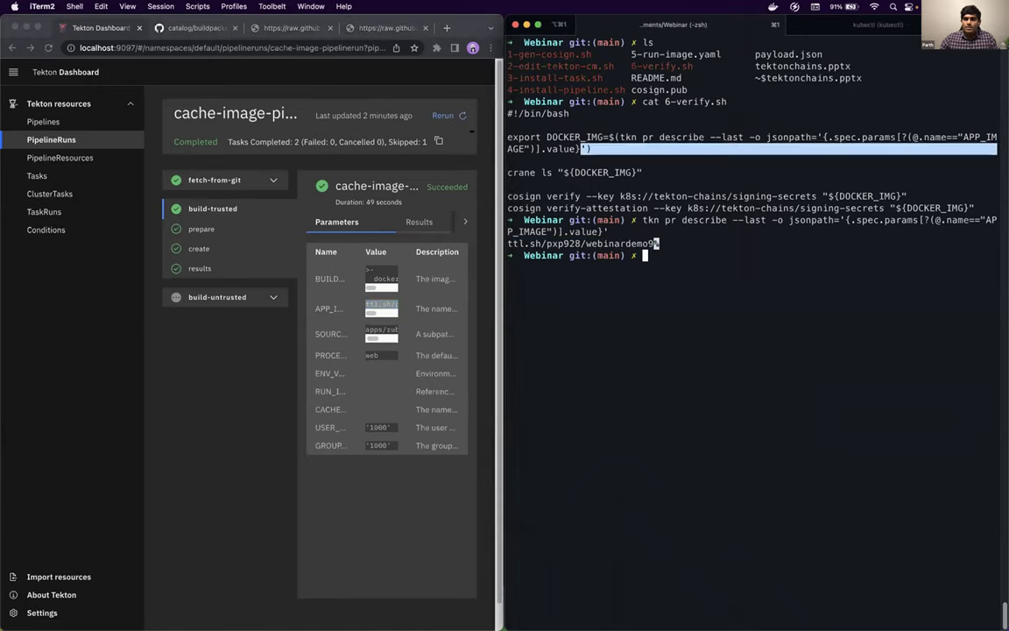
triple_click(613, 137)
key(super+c)
key(super+v)
key(Return)
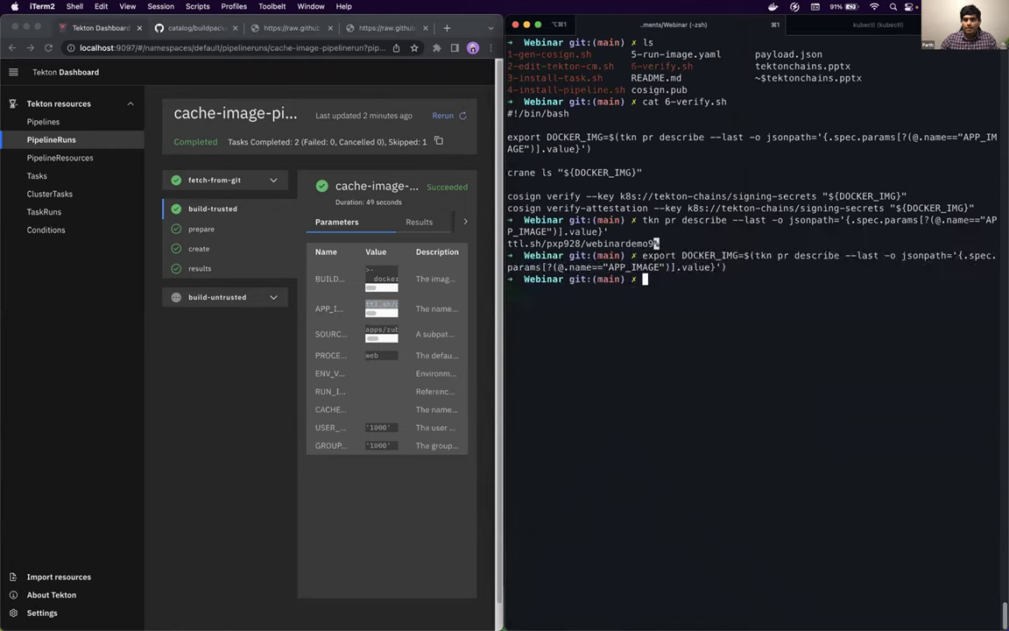
Run crane ls "${DOCKER_IMG}" and examine the image's latest tag, attestation entry and signature entry.
drag(508, 173, 642, 173)
key(super+c)
key(super+v)
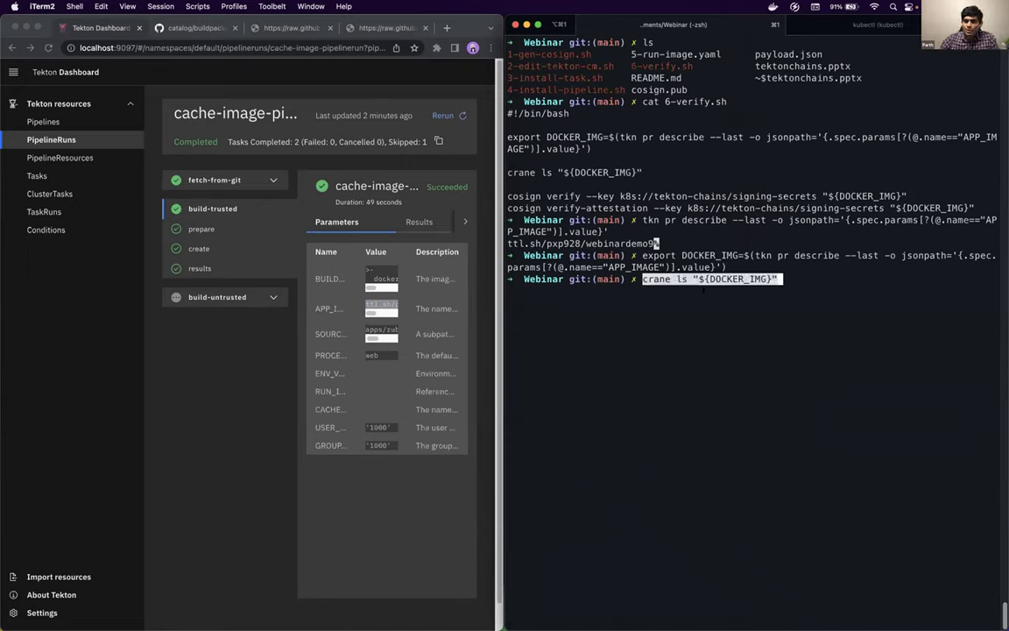
key(Return)
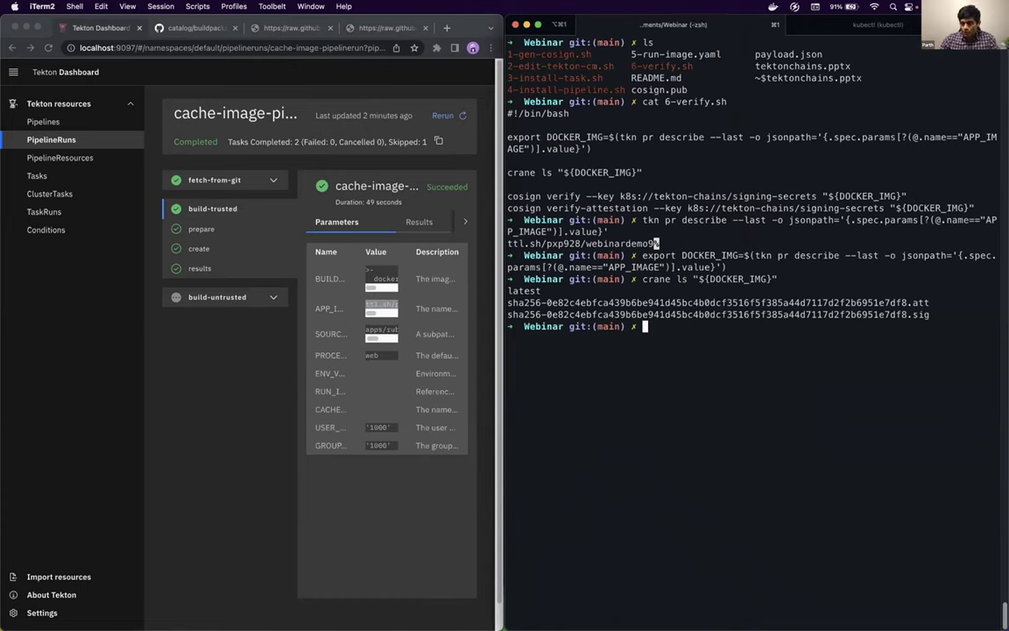
double_click(510, 290)
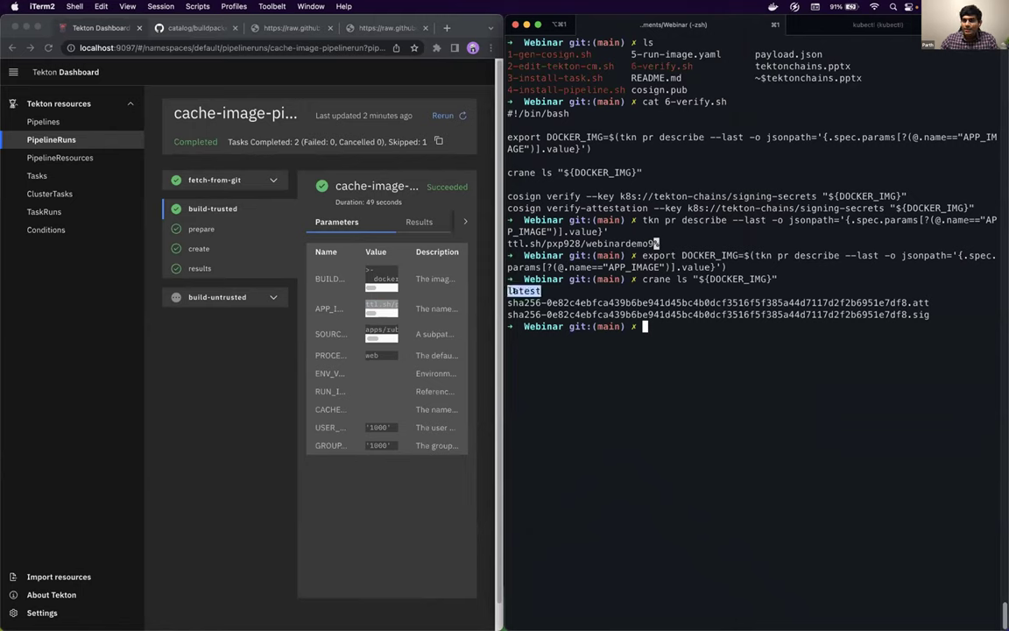
triple_click(714, 301)
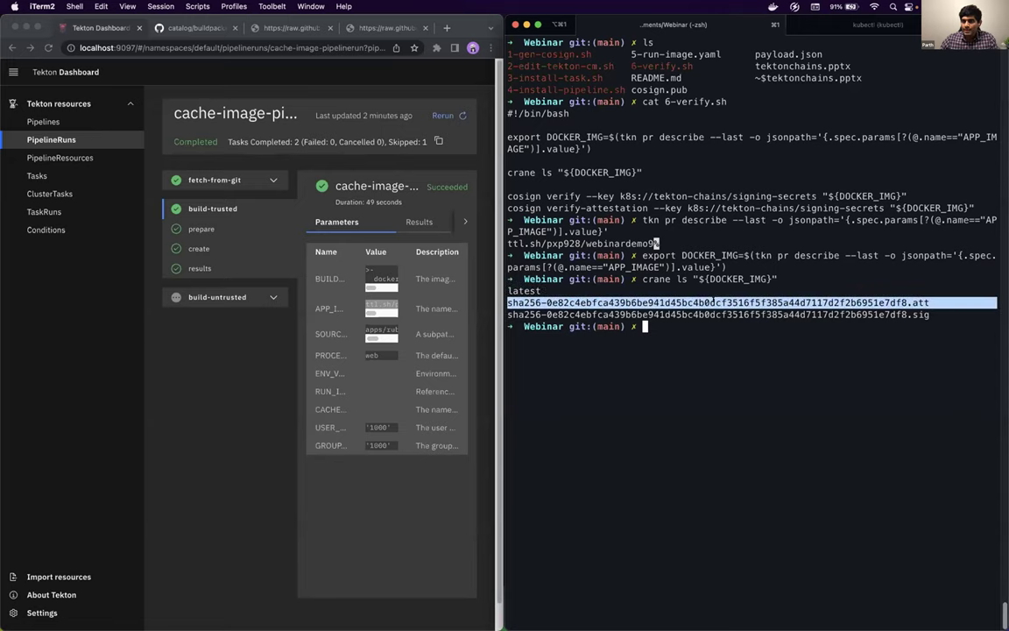
drag(990, 303, 907, 302)
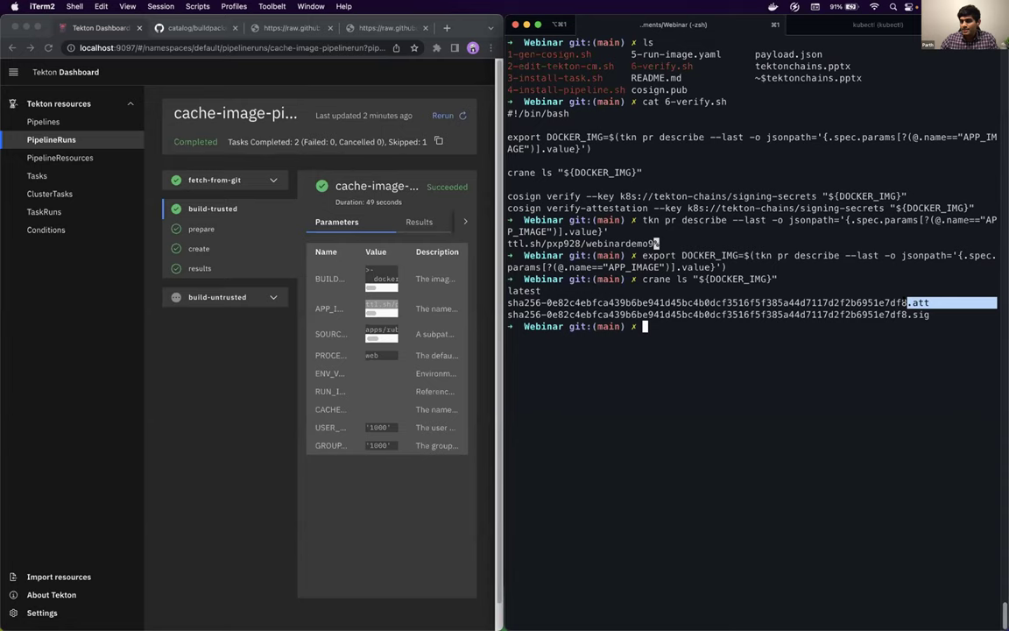
triple_click(888, 303)
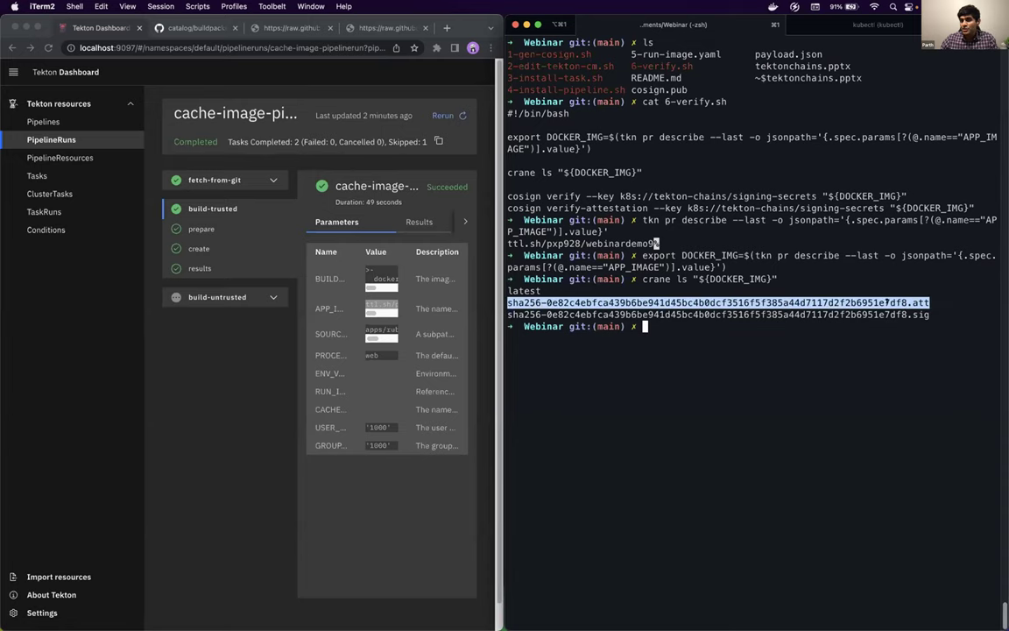
triple_click(892, 313)
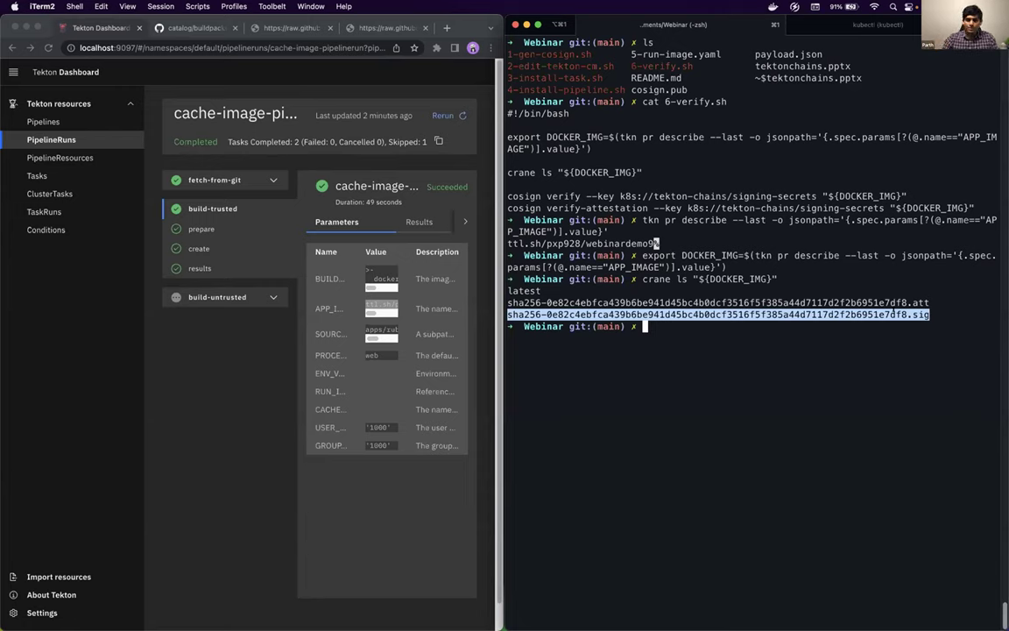
List the folder's files, clear the terminal and print 6-verify.sh again to view its cosign commands.
text(ls)
key(Return)
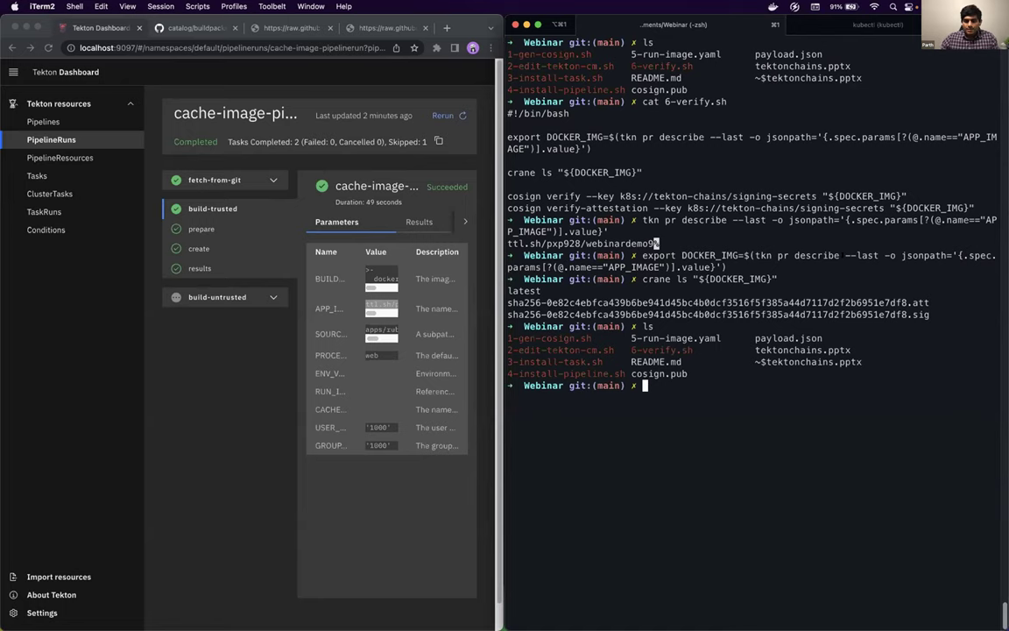
text(clear)
key(Return)
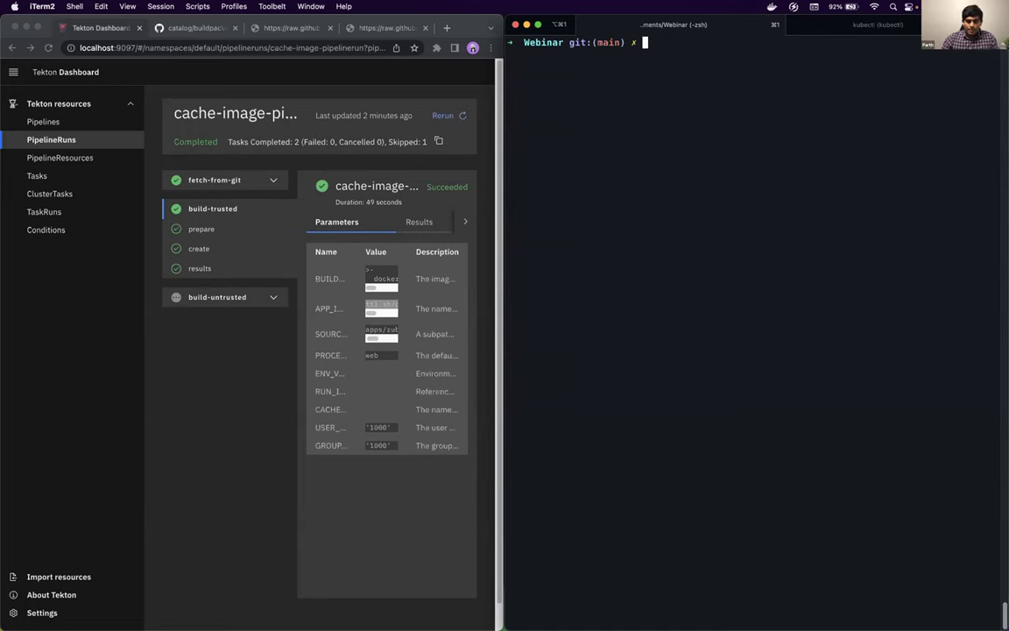
text(cat 6-verify.sh)
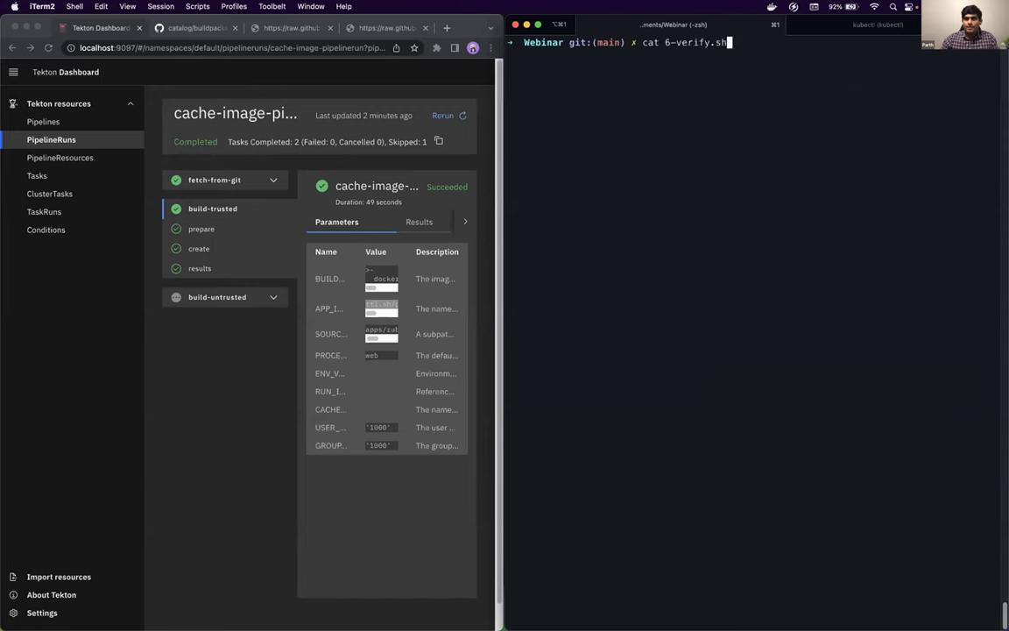
key(Return)
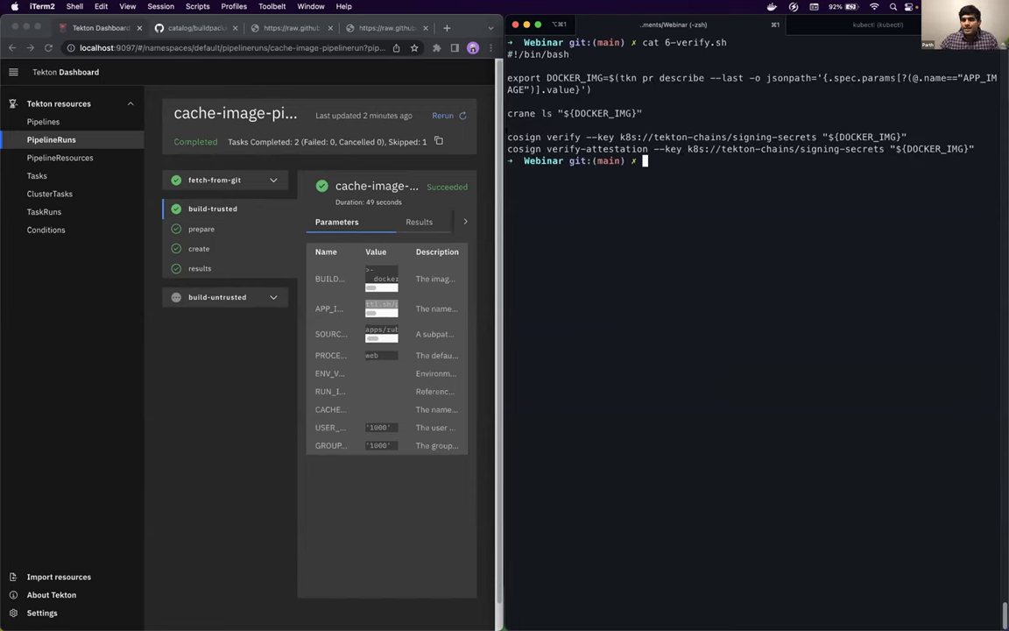
Run the script's command cosign verify --key k8s://tekton-chains/signing-secrets "${DOCKER_IMG}" in the terminal.
drag(509, 133, 905, 133)
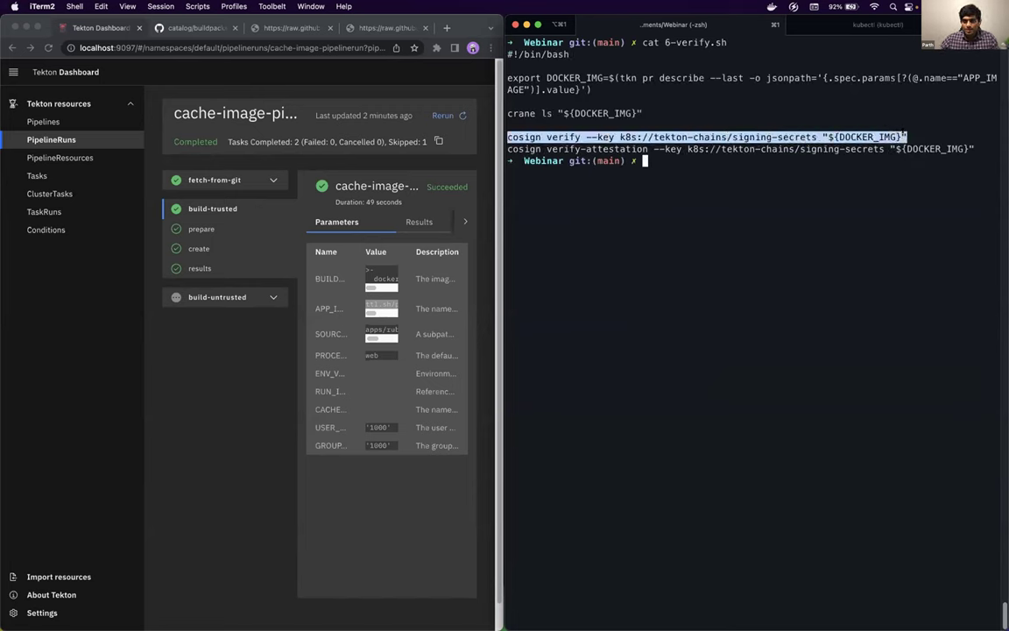
click(832, 165)
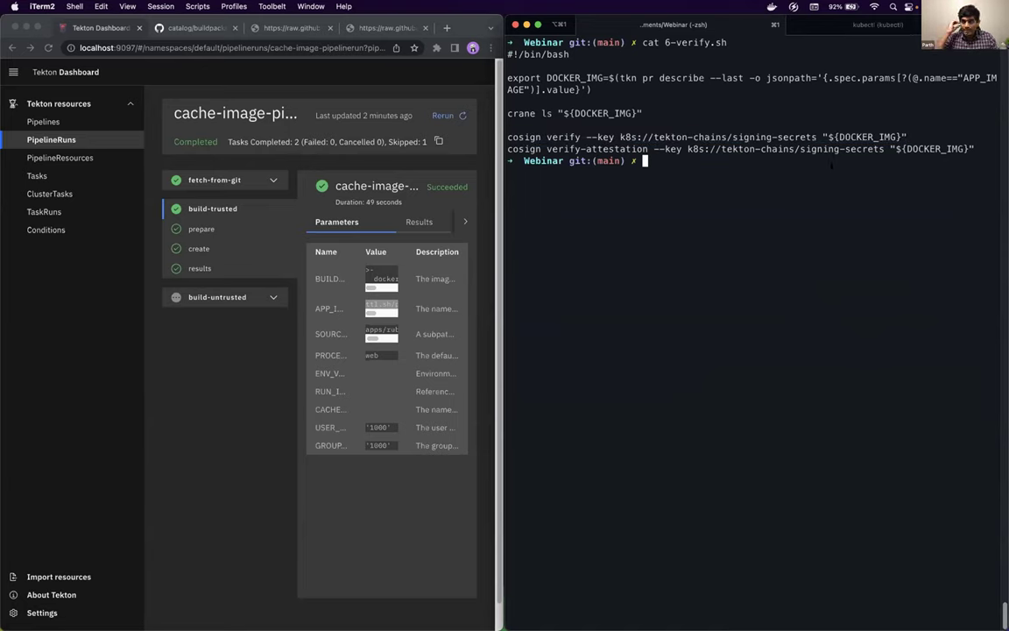
key(super+v)
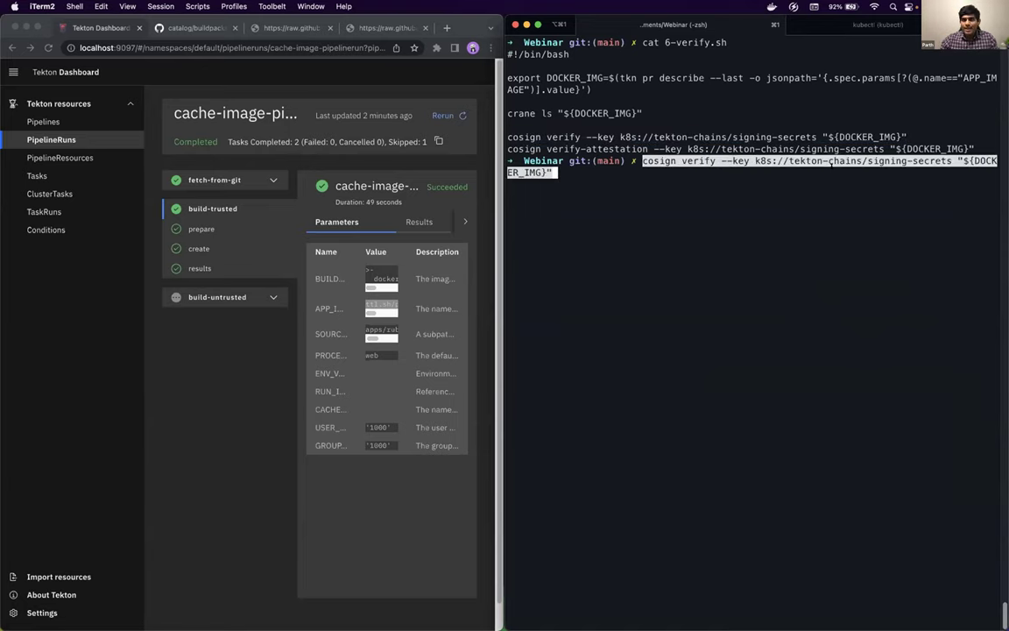
drag(755, 161, 952, 161)
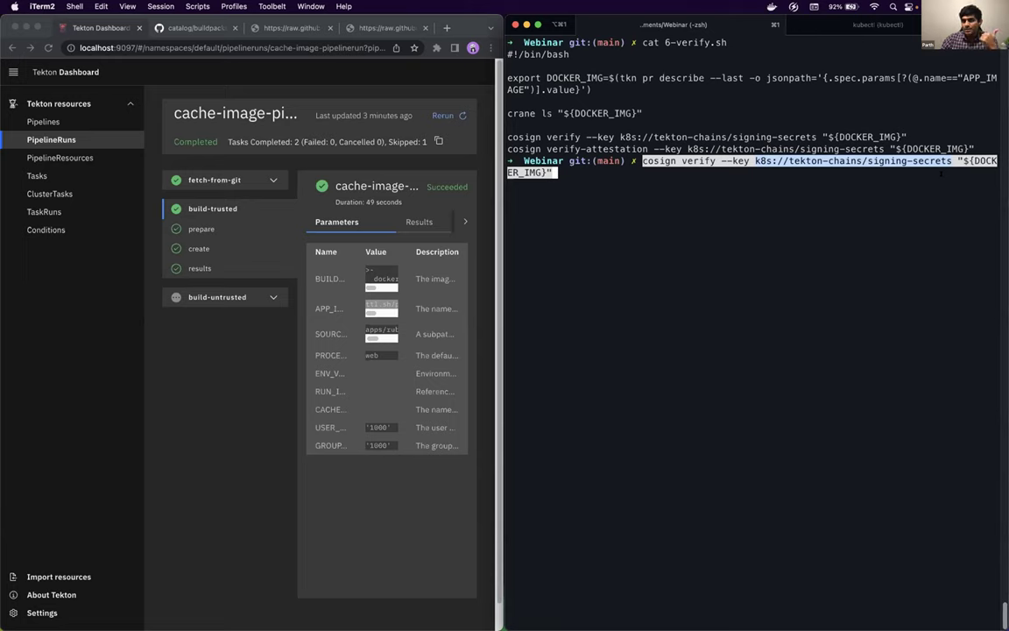
key(Return)
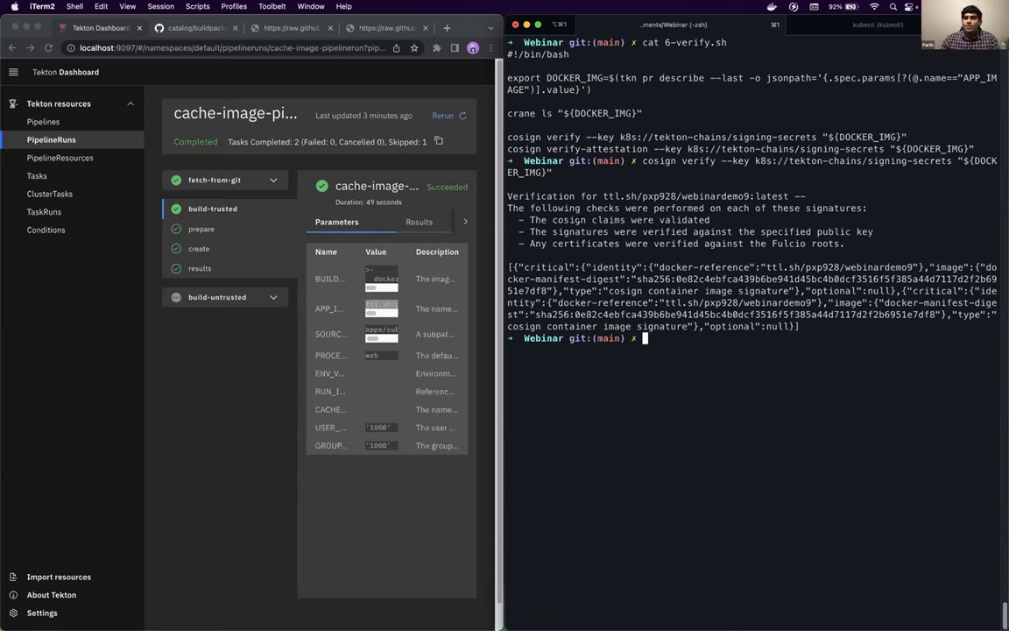
Examine the signature checks in the cosign verify output, covering the cosign claims, the specified public key and the Fulcio roots.
drag(529, 220, 998, 220)
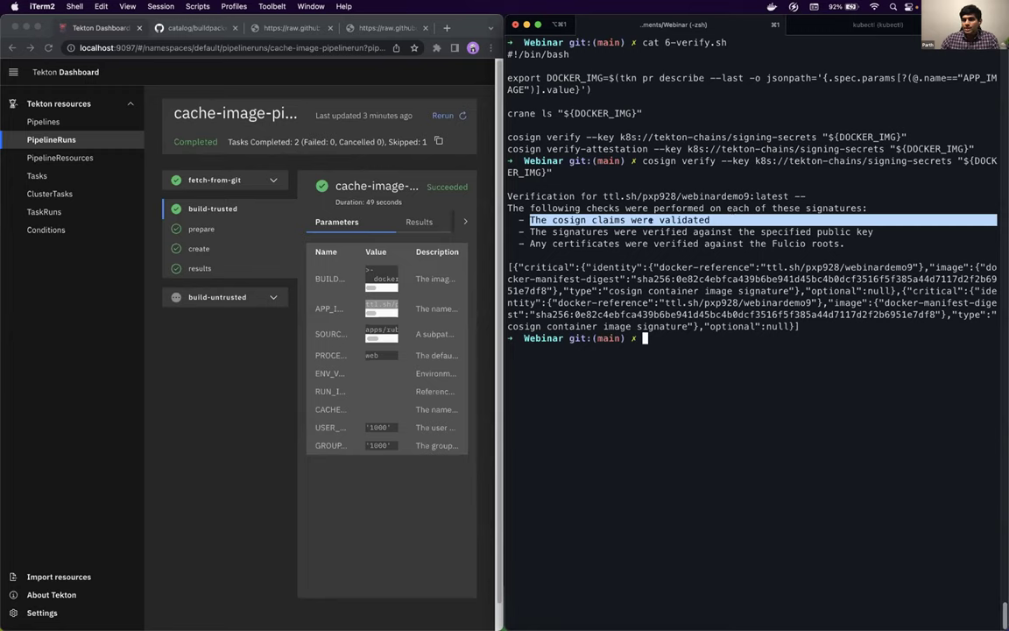
triple_click(651, 230)
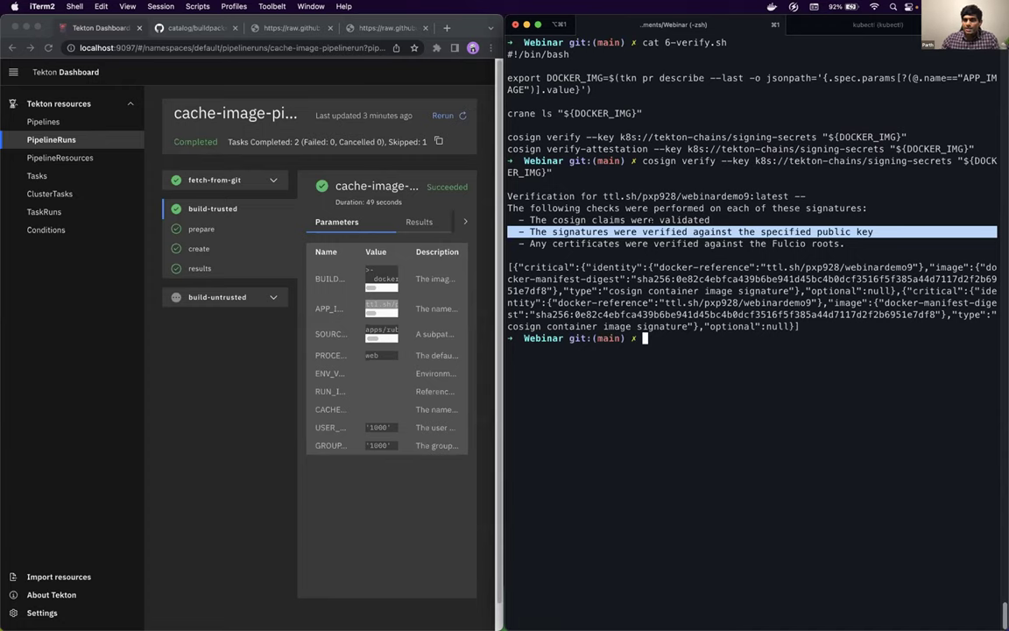
double_click(667, 231)
double_click(639, 243)
click(574, 219)
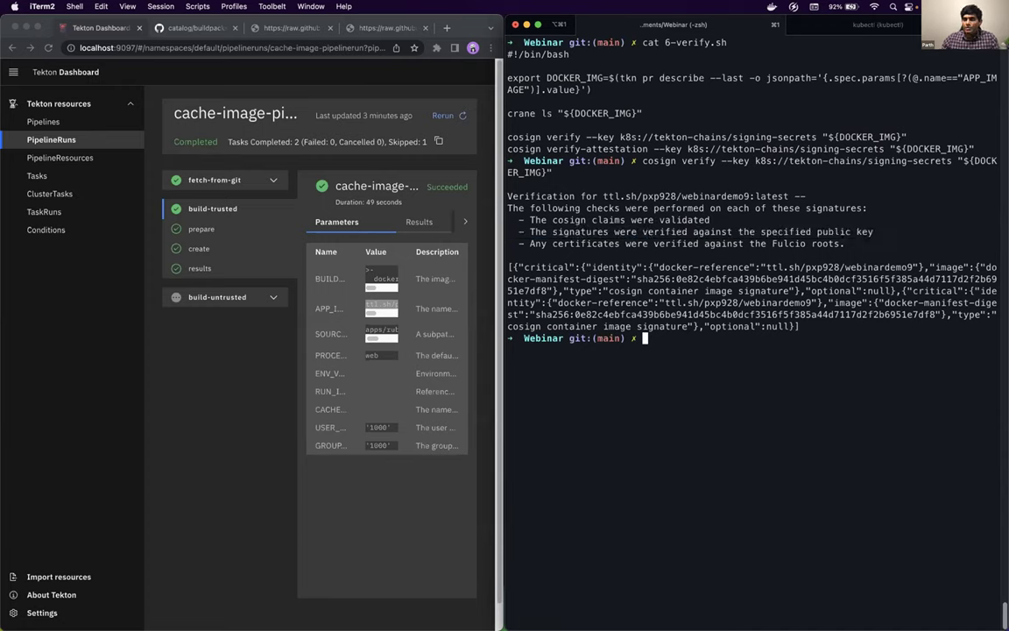
drag(845, 243, 774, 244)
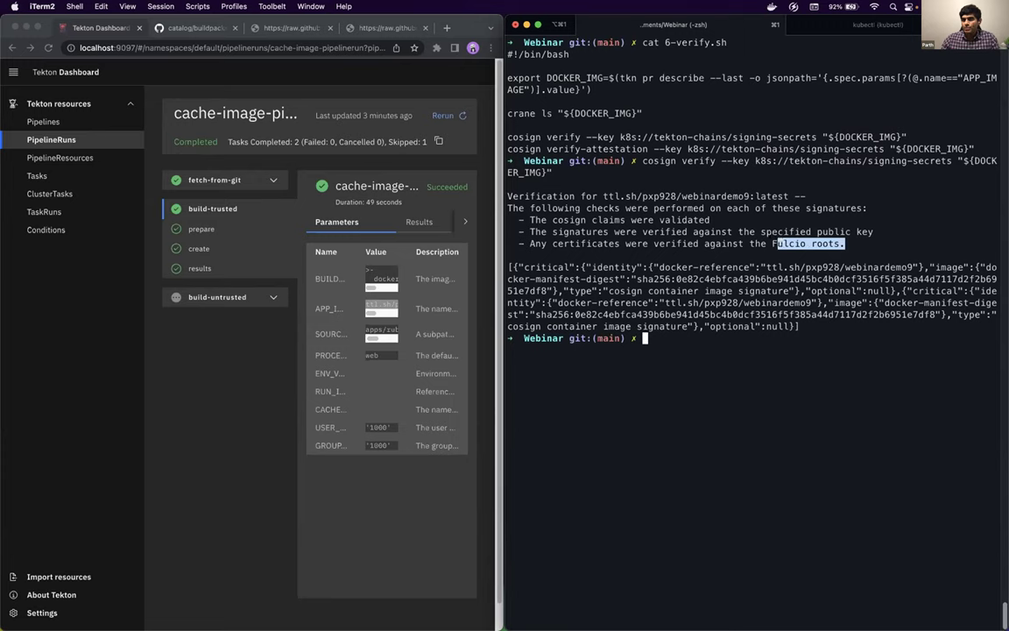
click(771, 249)
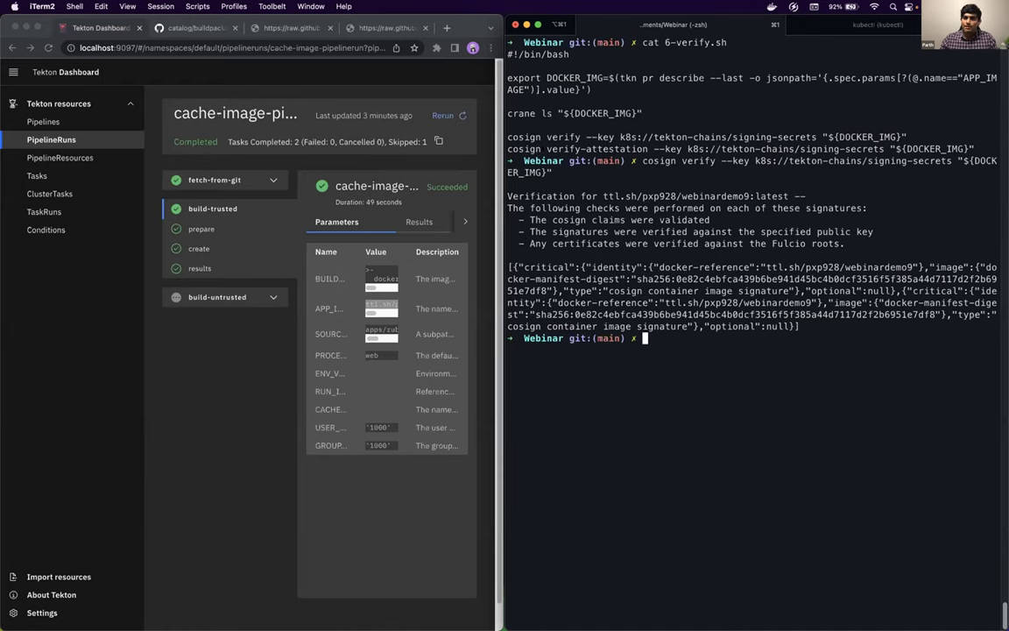
Run the script's command cosign verify-attestation --key k8s://tekton-chains/signing-secrets "${DOCKER_IMG}" in the terminal.
drag(507, 149, 974, 149)
key(super+c)
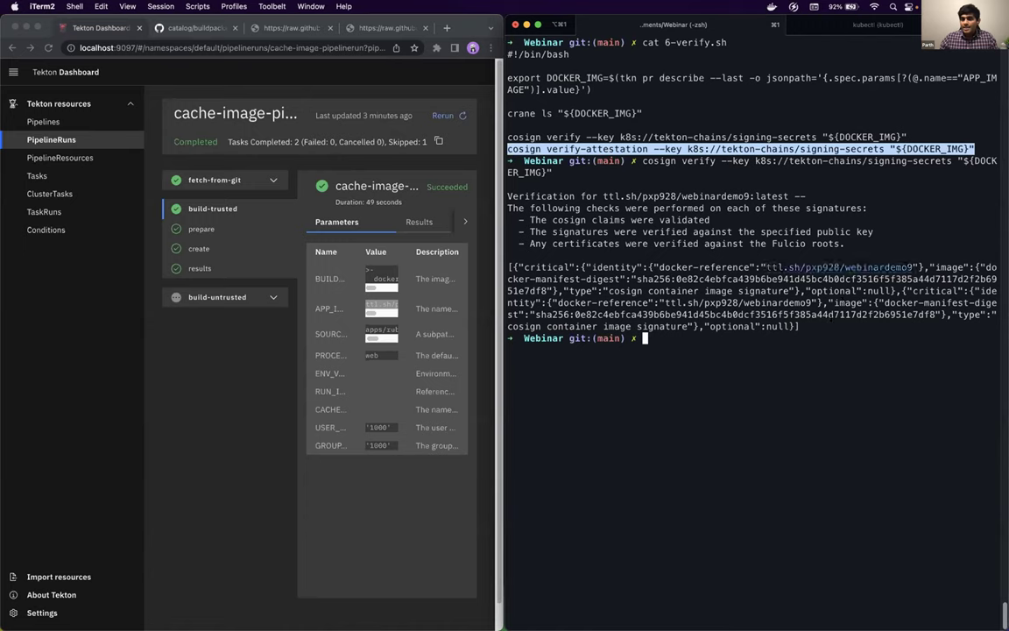
click(823, 317)
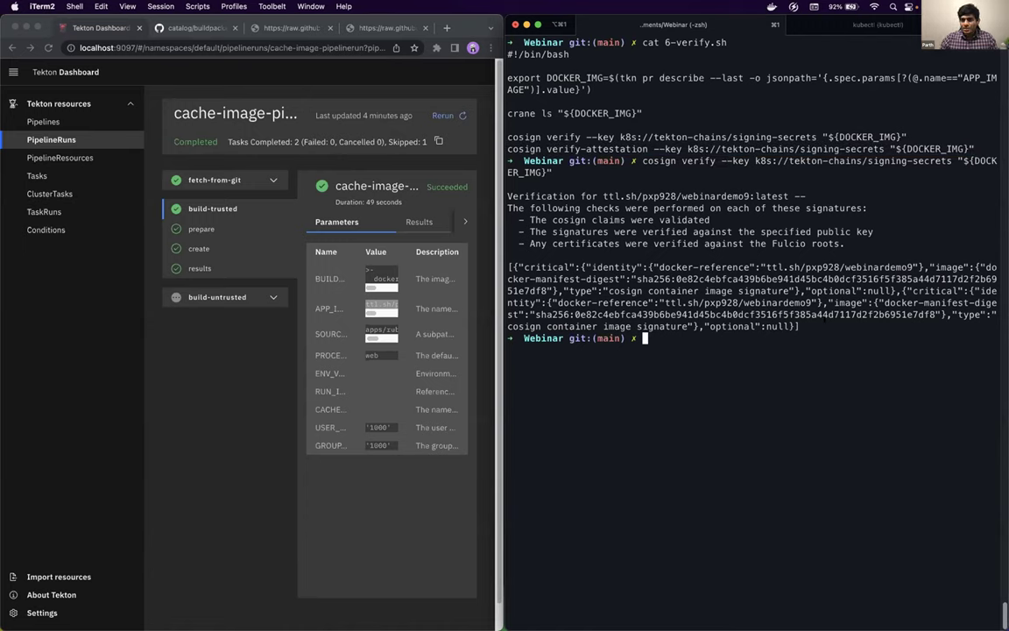
key(super+v)
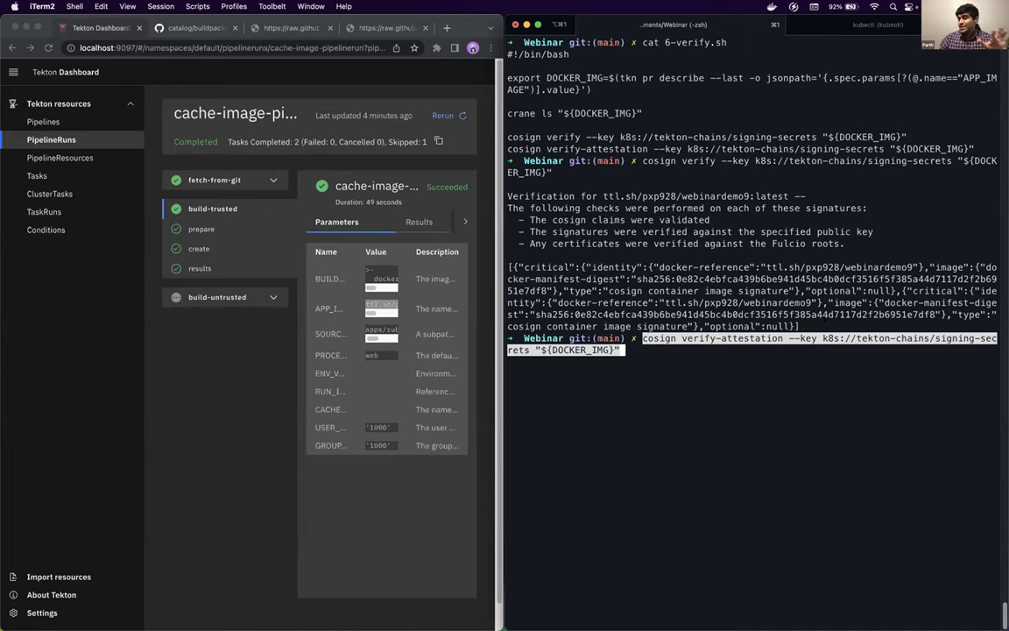
key(Return)
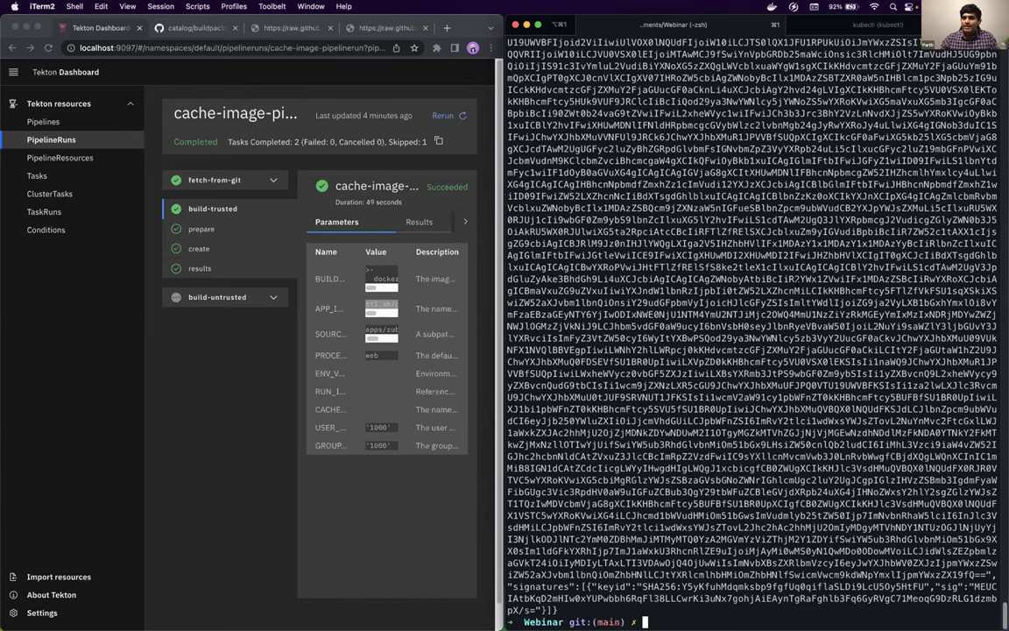
Examine the list of checks at the start of the cosign verify-attestation output.
scroll(757, 315, up, 10)
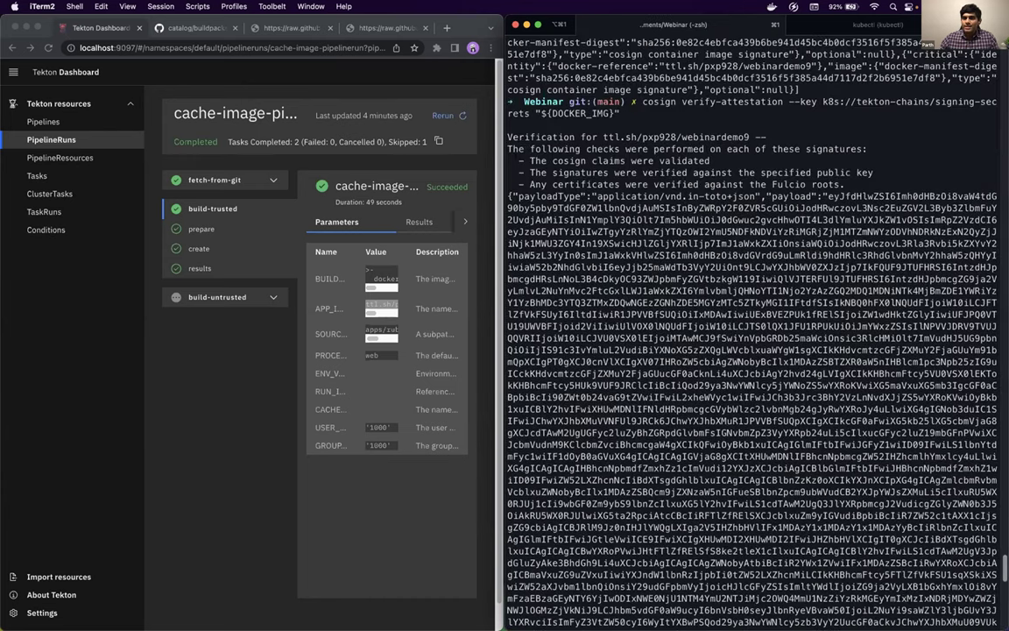
drag(508, 161, 841, 185)
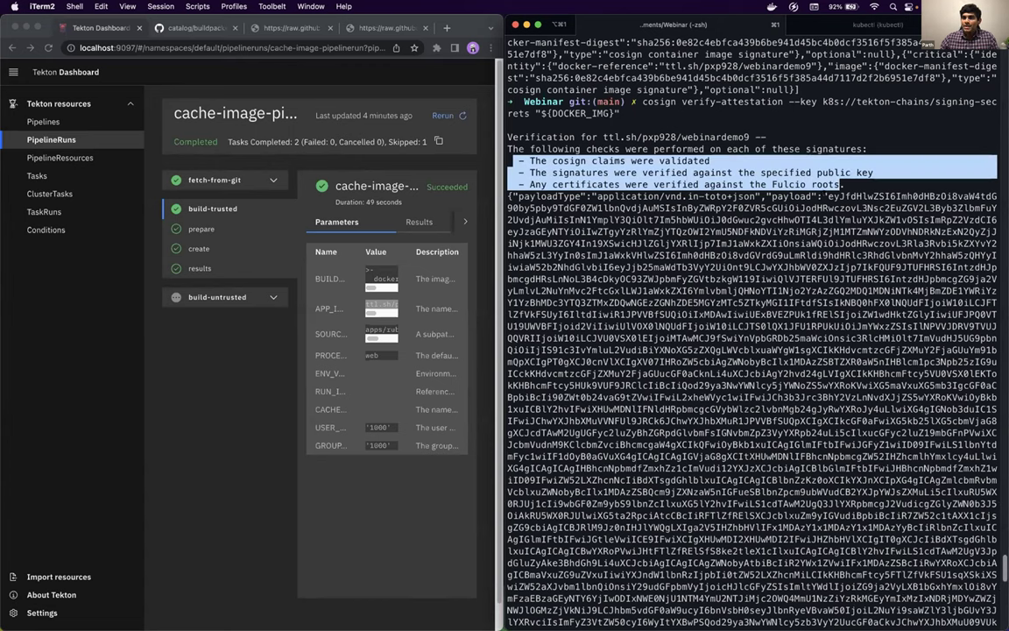
click(842, 185)
Copy the first attestation payload, clear the terminal and decode the payload by piping it through base64 -d | jq.
drag(828, 196, 983, 514)
double_click(791, 196)
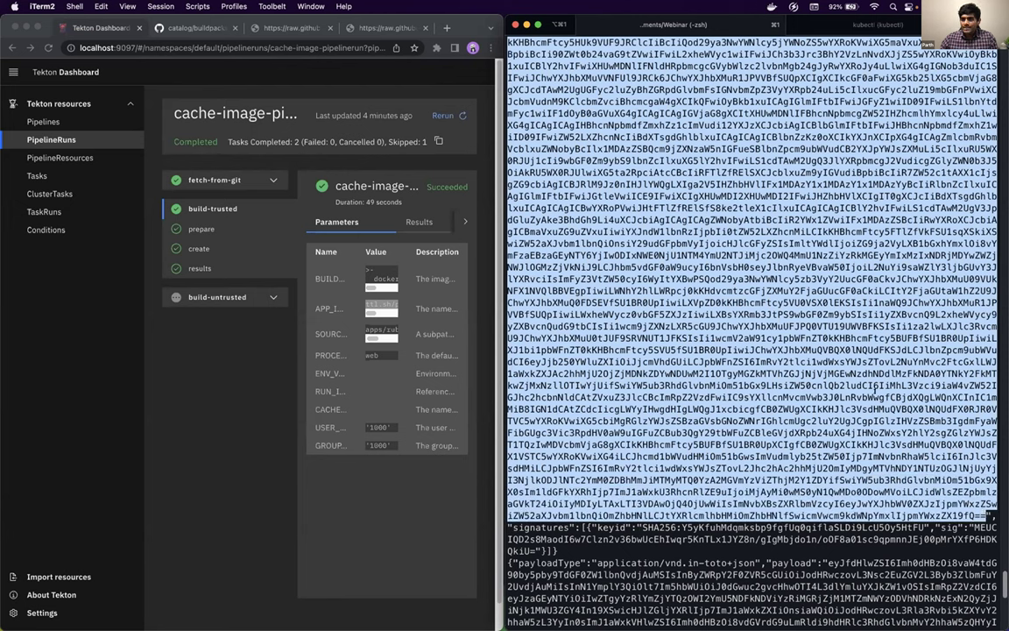
right_click(876, 362)
click(867, 355)
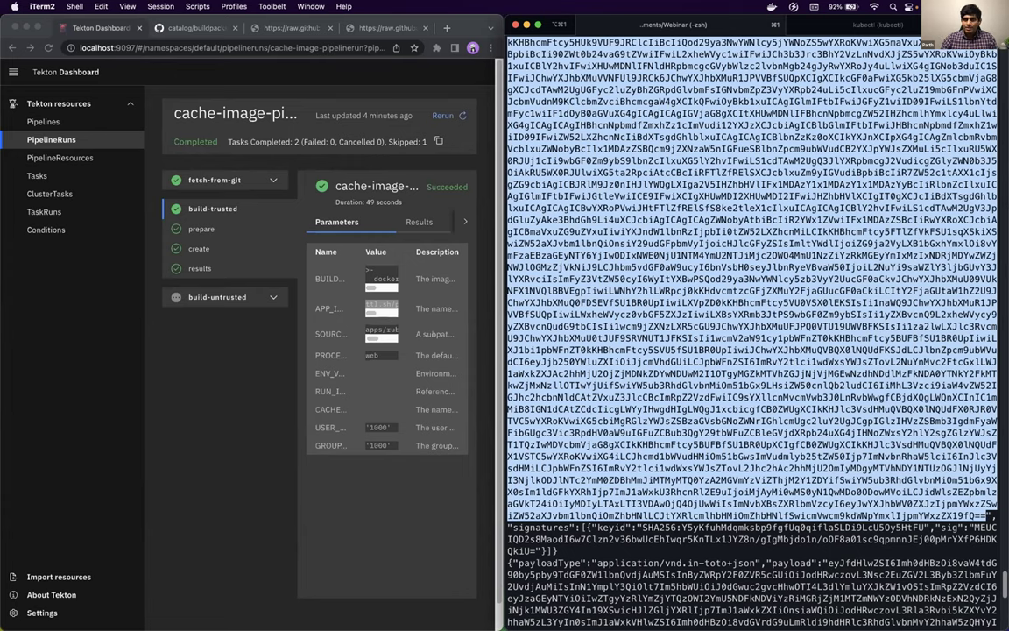
key(ctrl+l)
text(e)
key(BackSpace)
key(super+v)
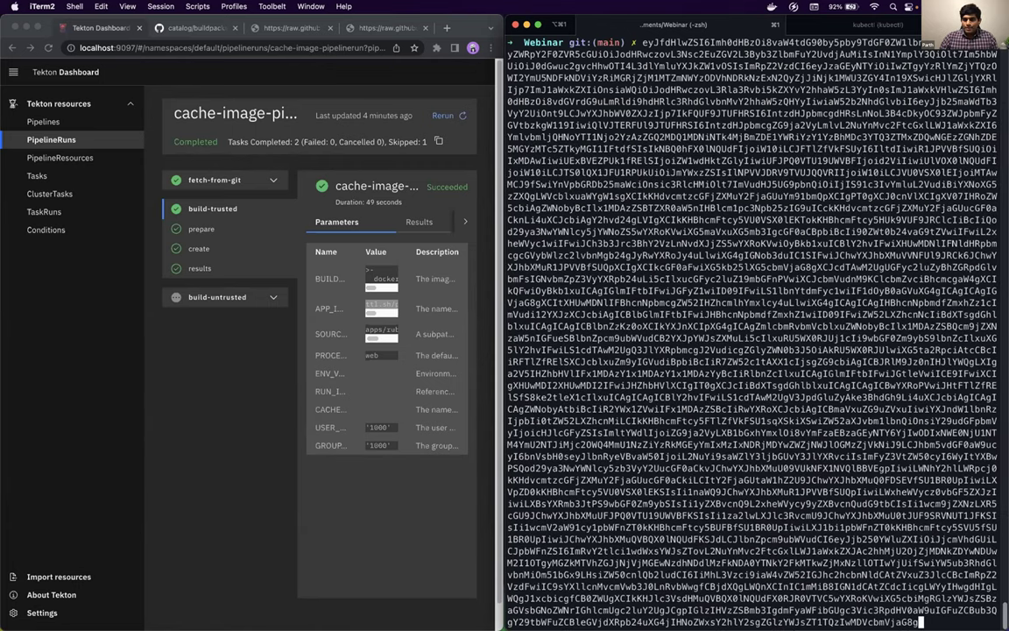
text(" | ba)
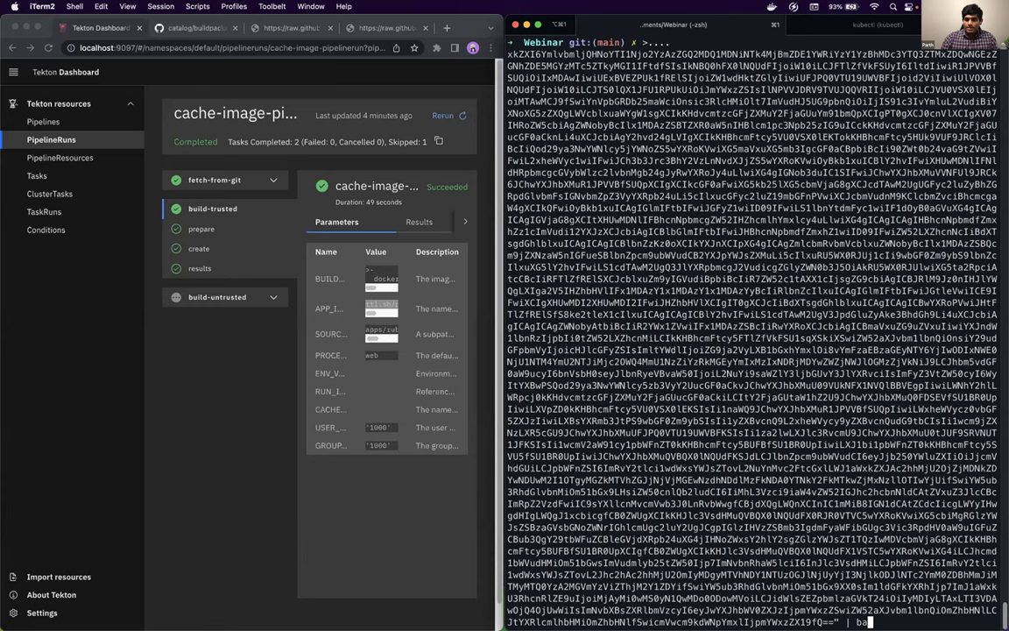
text(se6)
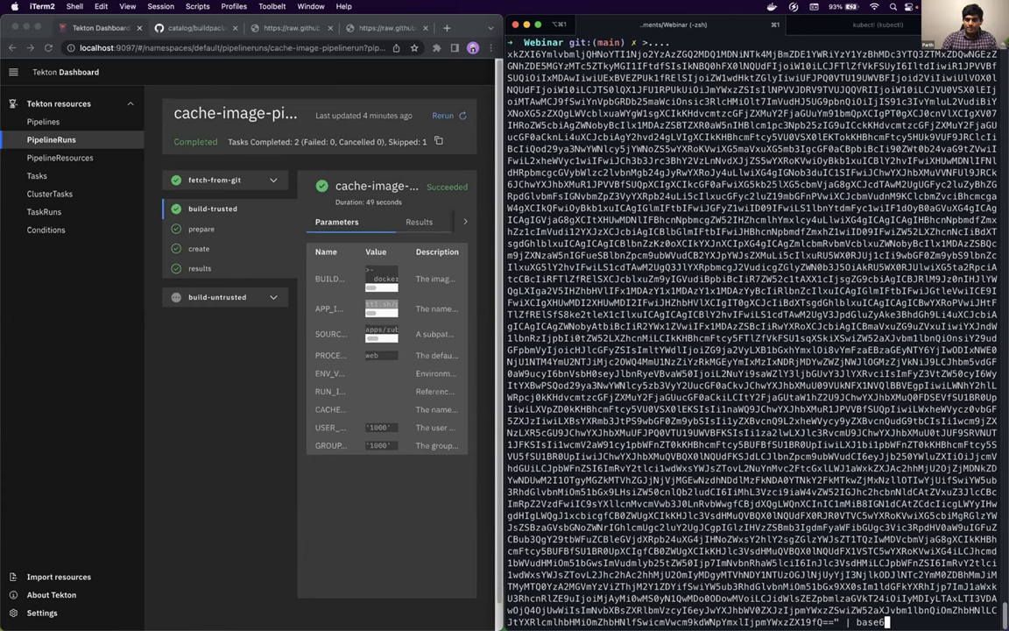
text(4 -d | jq)
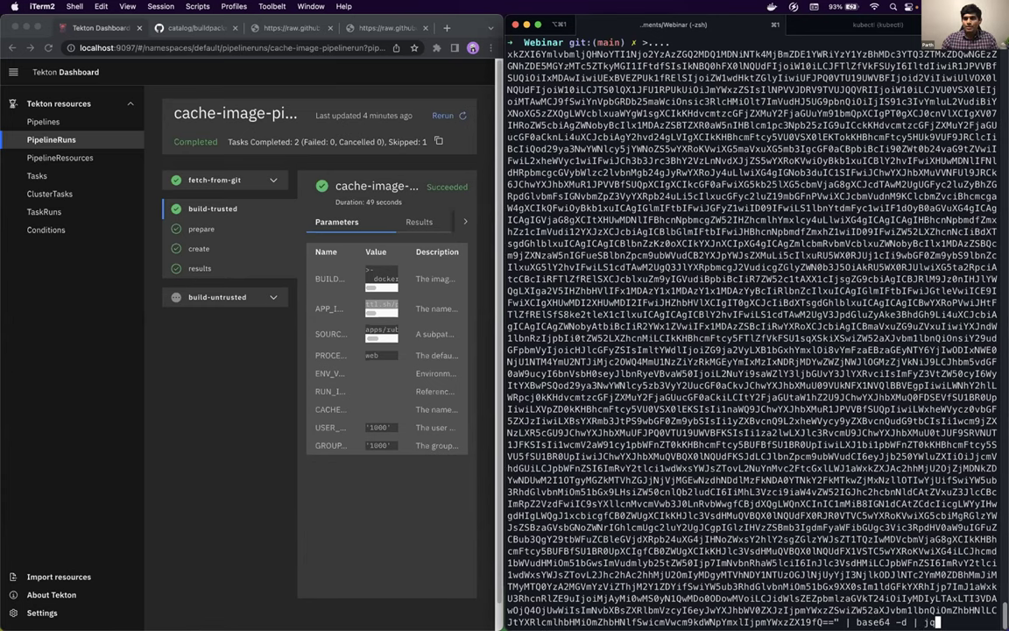
key(Return)
Examine the decoded statement's _type, predicateType, and subject name and sha256 digest.
scroll(754, 333, up, 10)
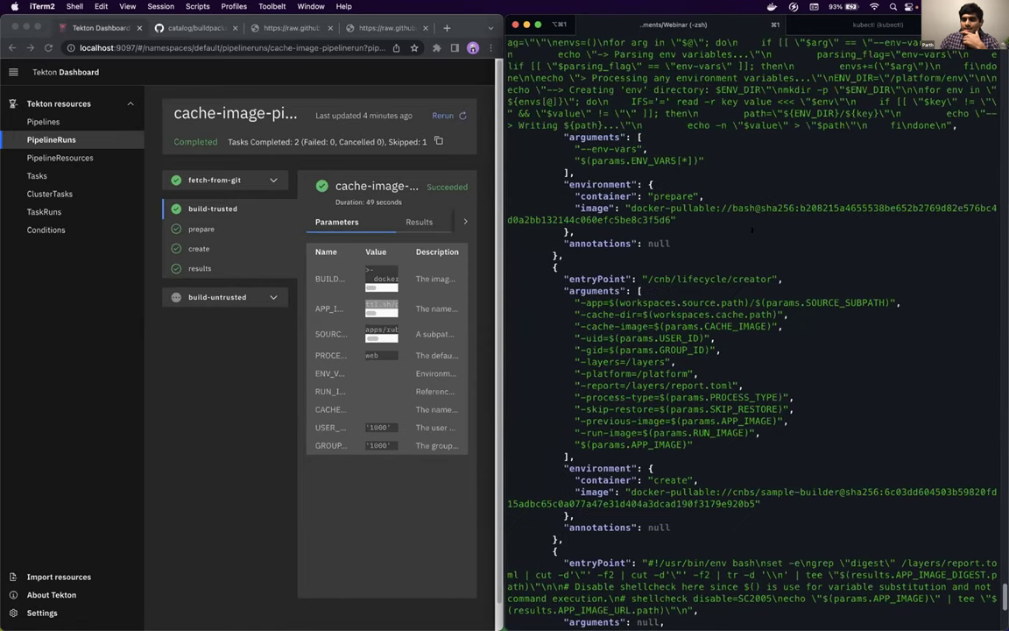
scroll(752, 230, up, 6)
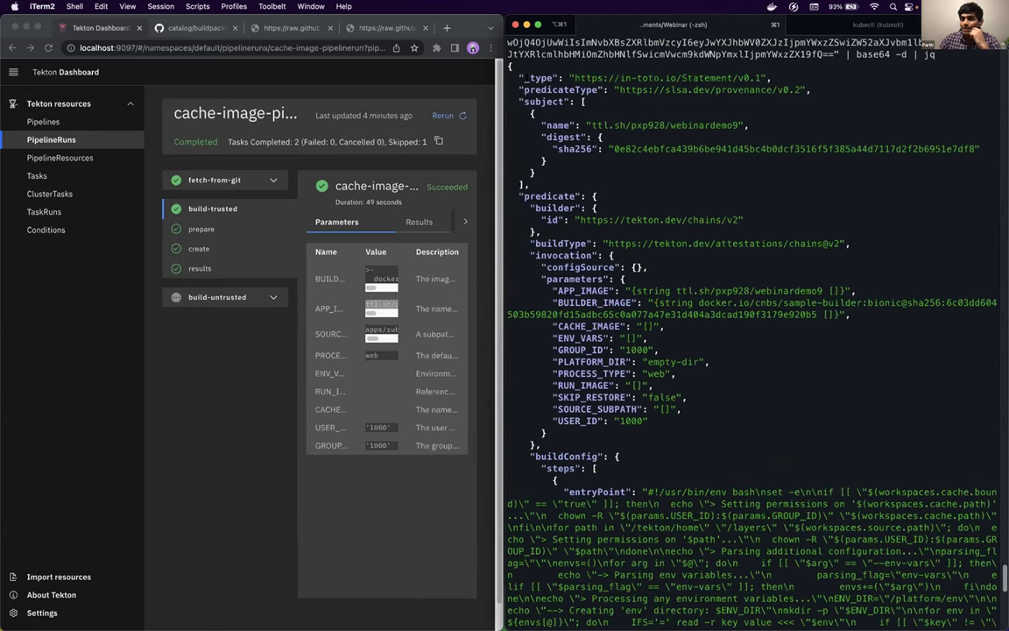
double_click(683, 78)
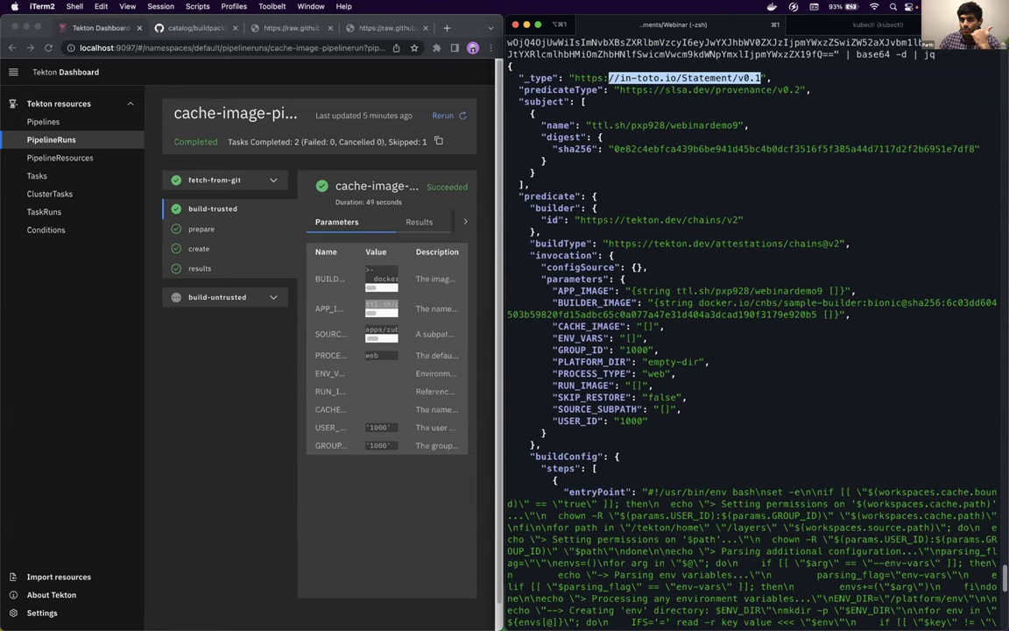
drag(666, 90, 800, 89)
drag(542, 126, 743, 126)
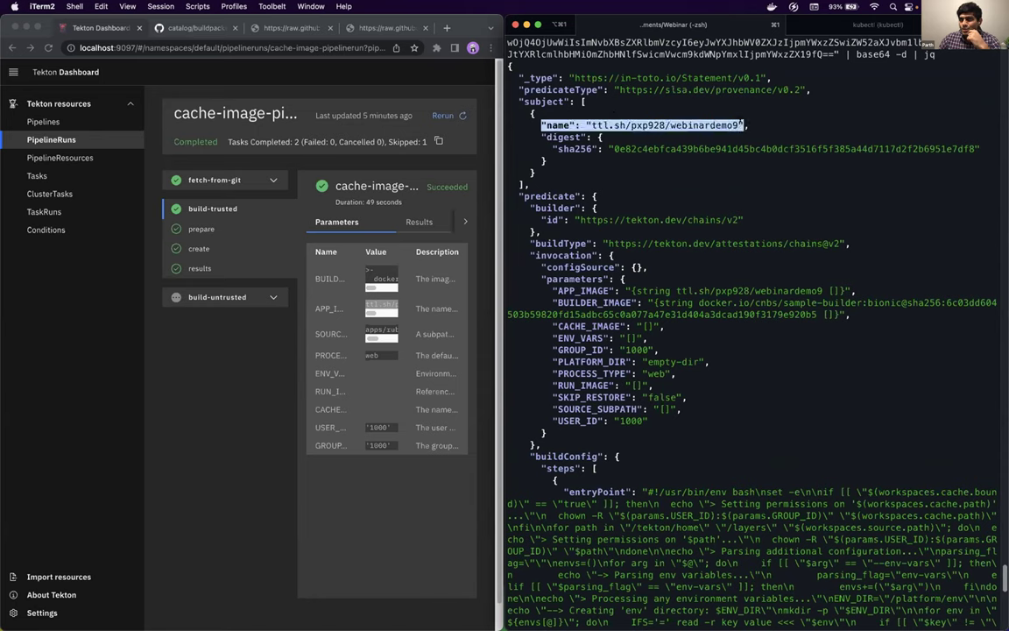
drag(613, 149, 976, 149)
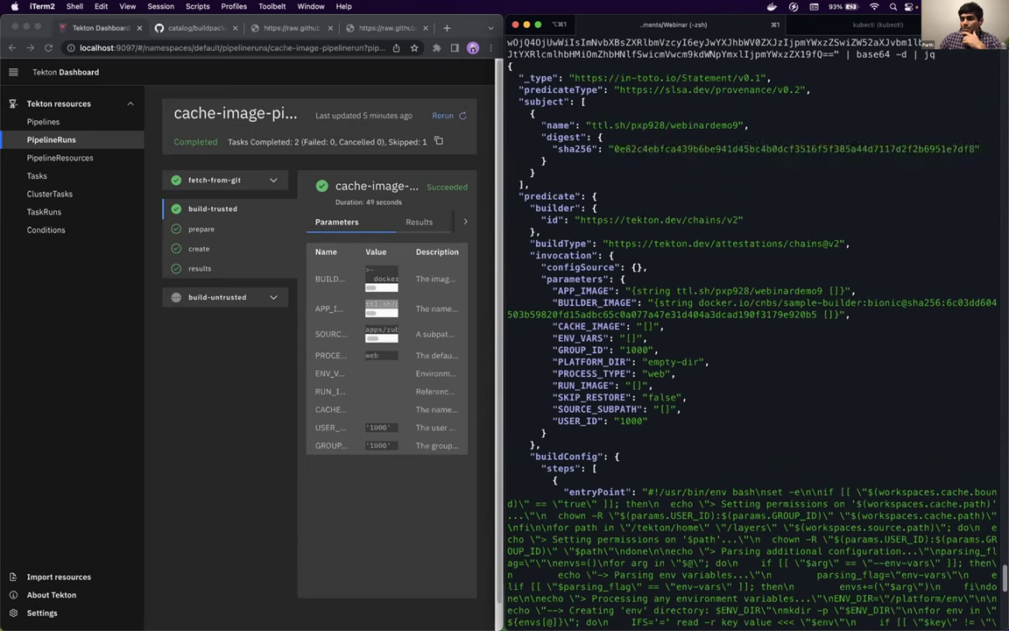
Examine the predicate's builder id and invocation parameters, comparing them with the build-trusted task's parameters in the Tekton Dashboard.
triple_click(644, 219)
double_click(644, 219)
click(526, 275)
drag(536, 279, 668, 419)
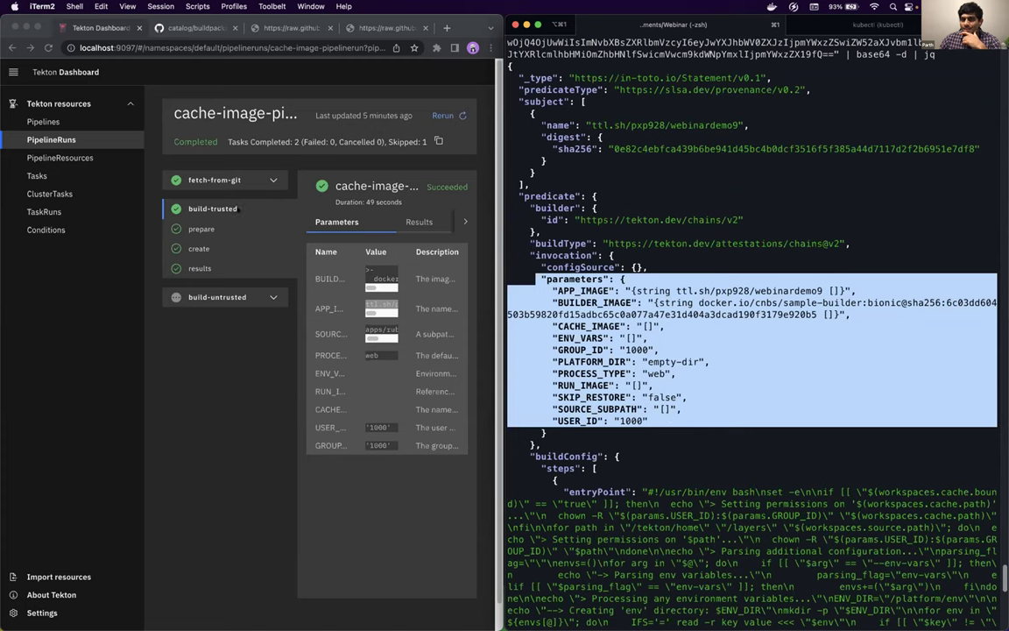
click(212, 209)
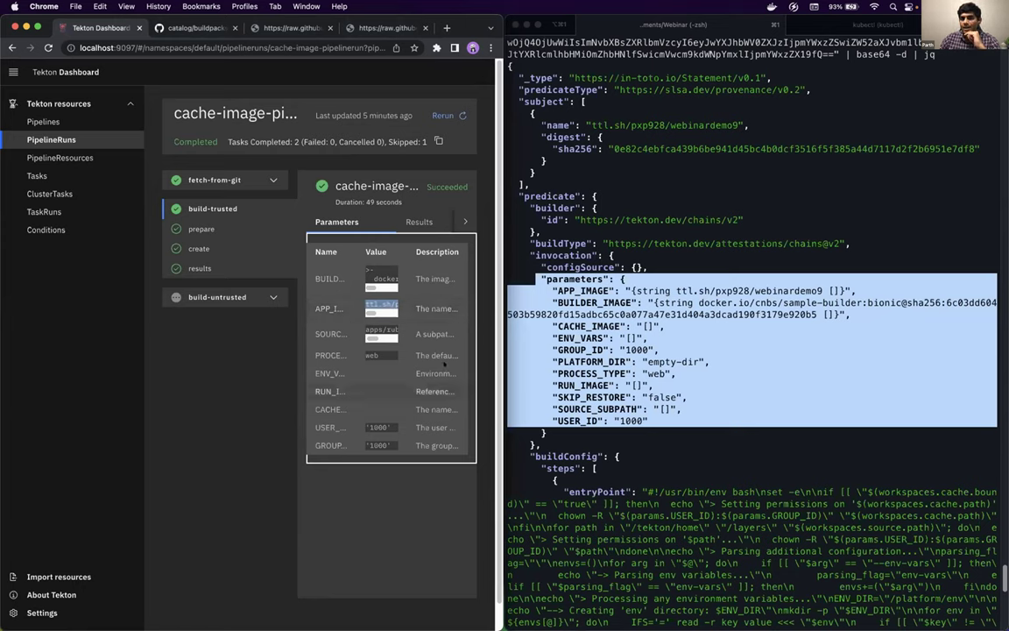
scroll(651, 392, down, 5)
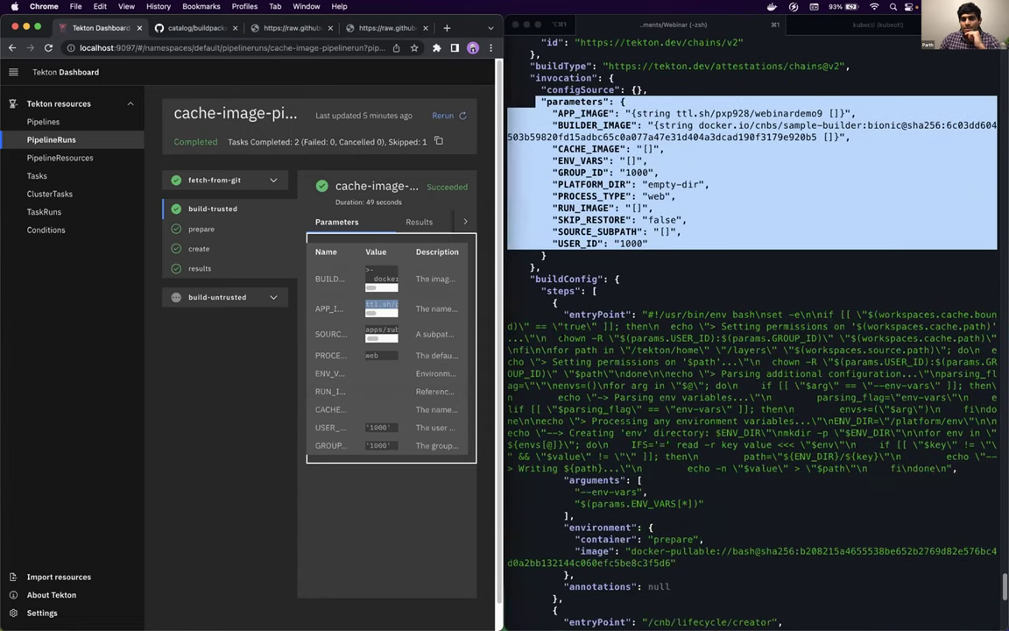
click(753, 262)
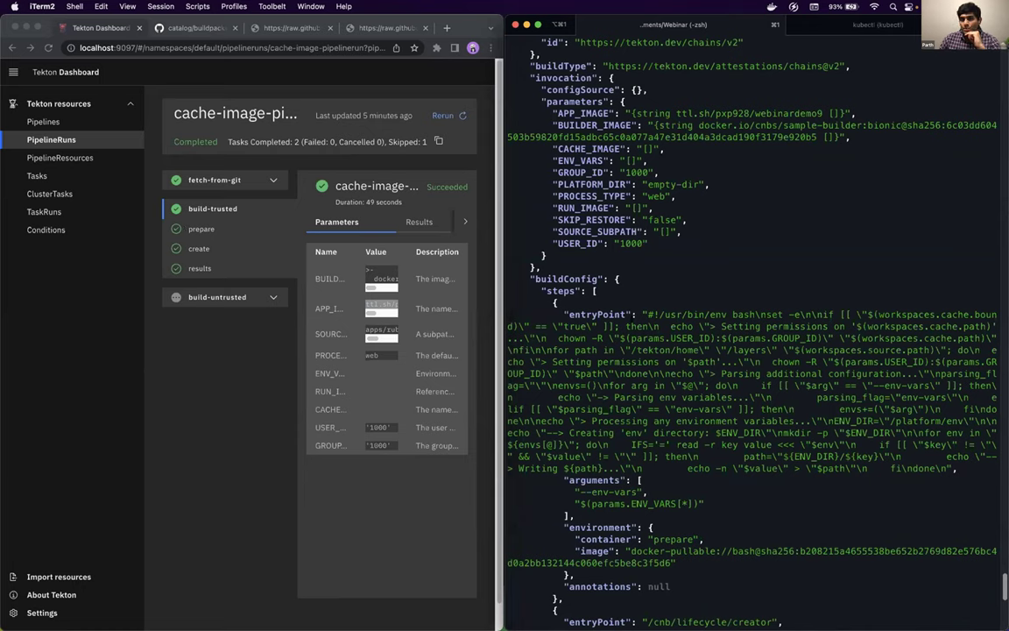
Examine the first buildConfig step's entryPoint script and the container and image in its environment section.
drag(648, 313, 914, 445)
click(914, 445)
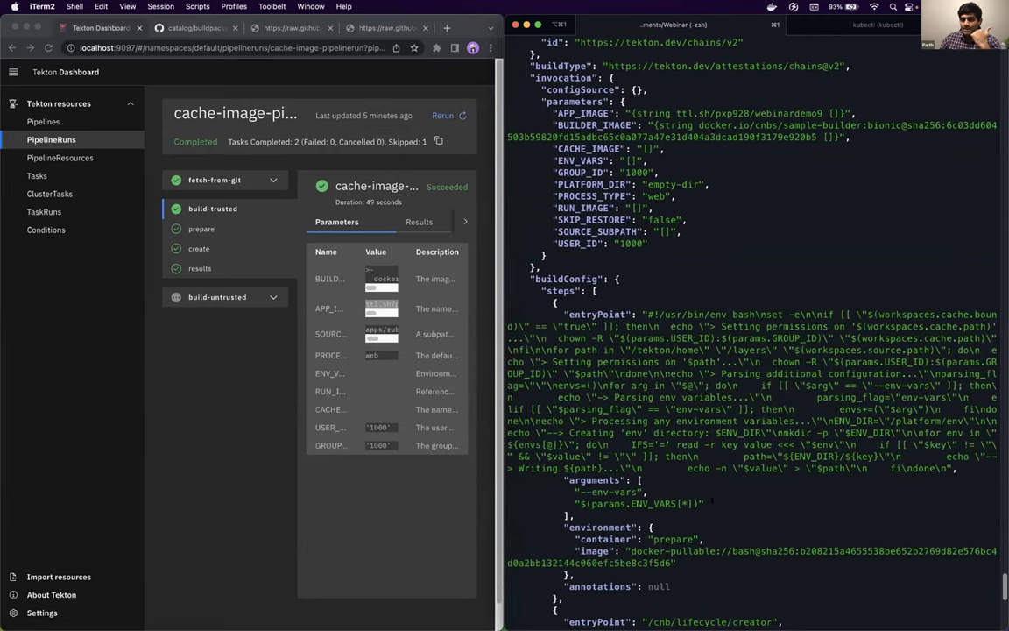
scroll(713, 499, down, 2)
drag(561, 504, 678, 539)
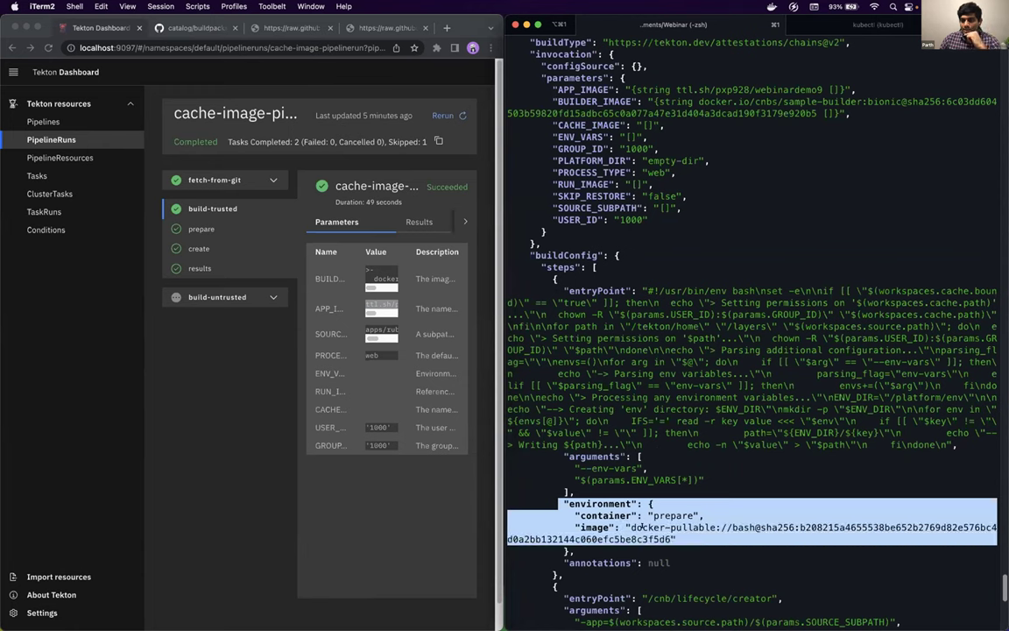
click(642, 526)
double_click(594, 528)
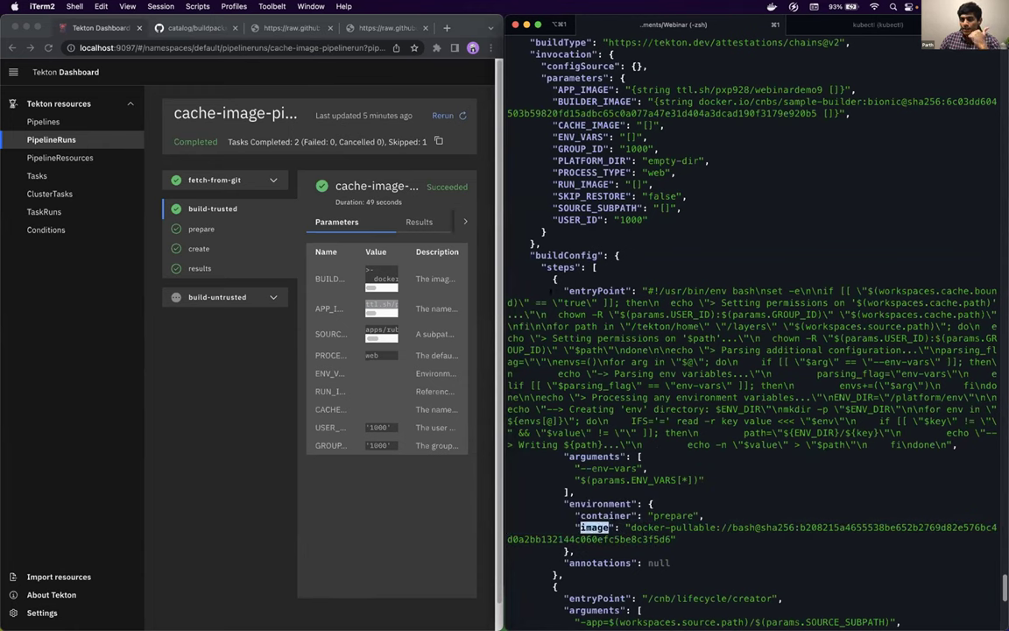
scroll(669, 374, down, 5)
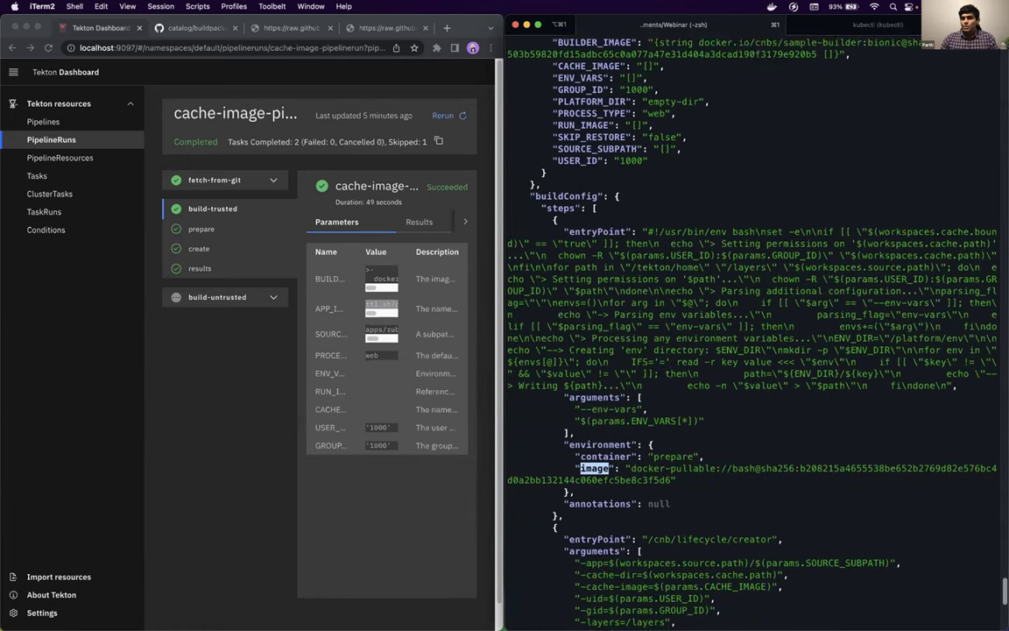
Review the remaining buildConfig steps of the decoded provenance, clear the terminal and list the Webinar folder's files.
scroll(669, 374, down, 2)
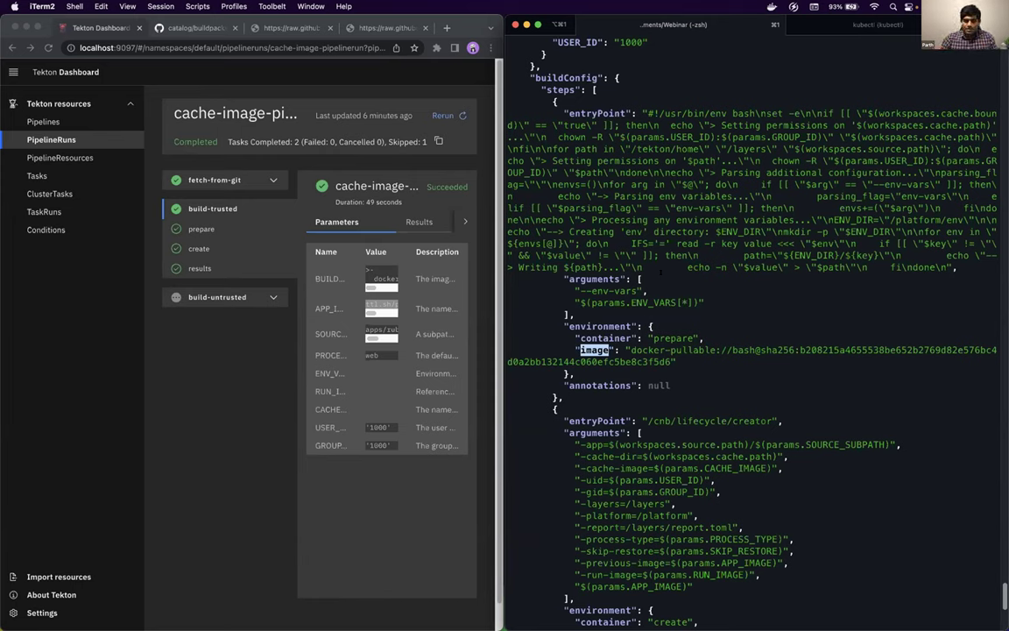
text(clear)
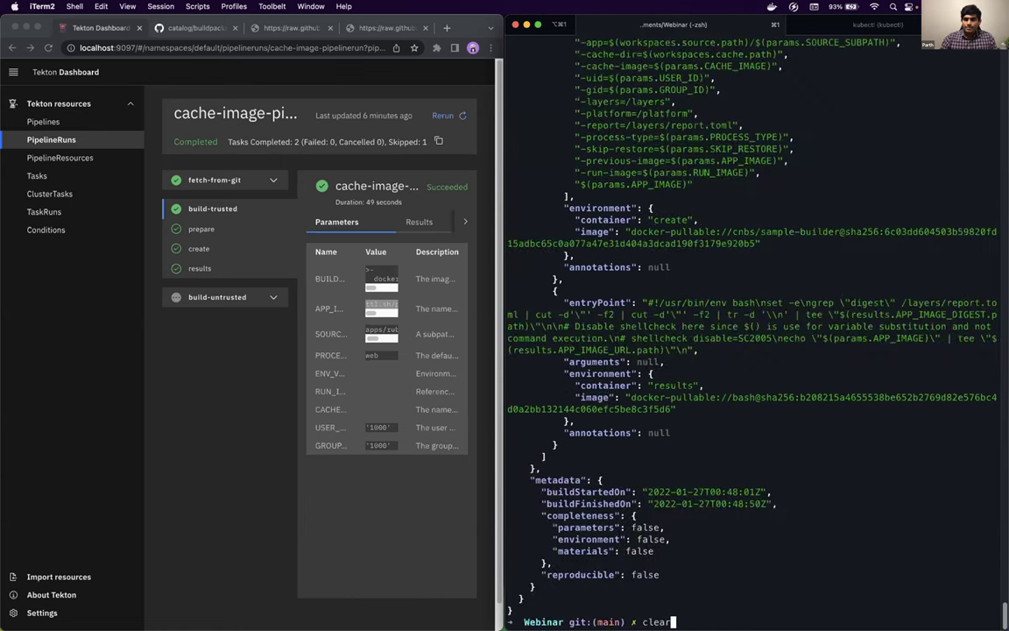
key(Return)
text(ls)
key(Return)
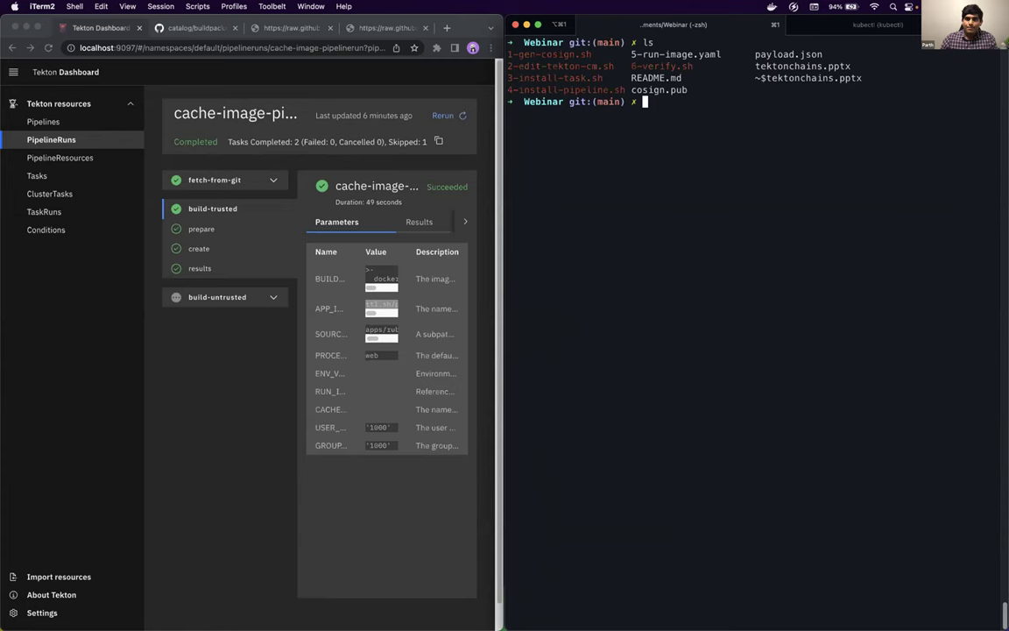
Decode the attestation payload again and review its provenance from the metadata back to the subject and _type.
text(clear)
key(Return)
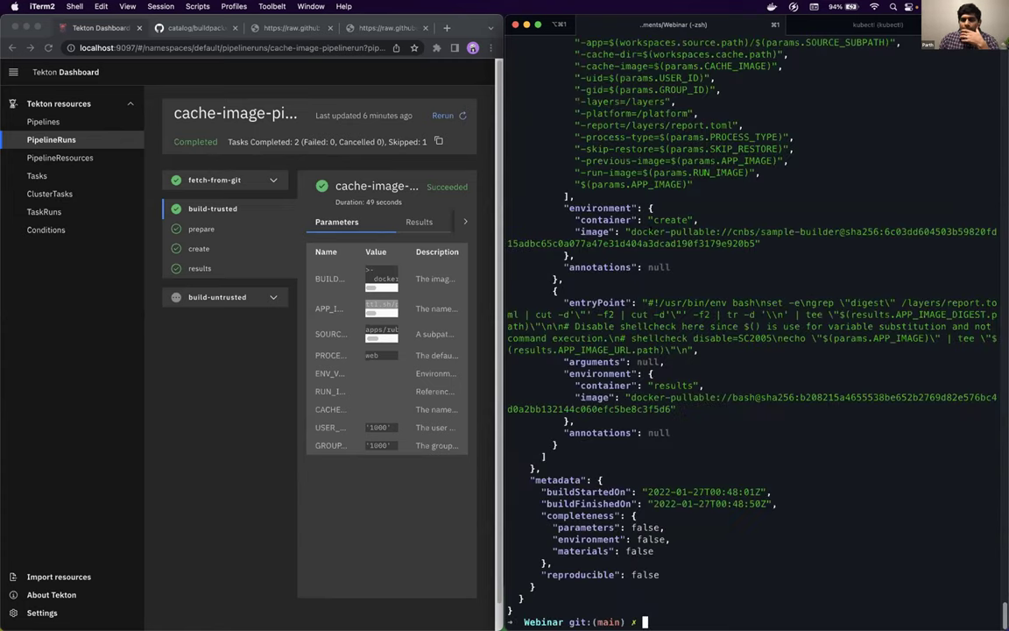
scroll(786, 453, up, 10)
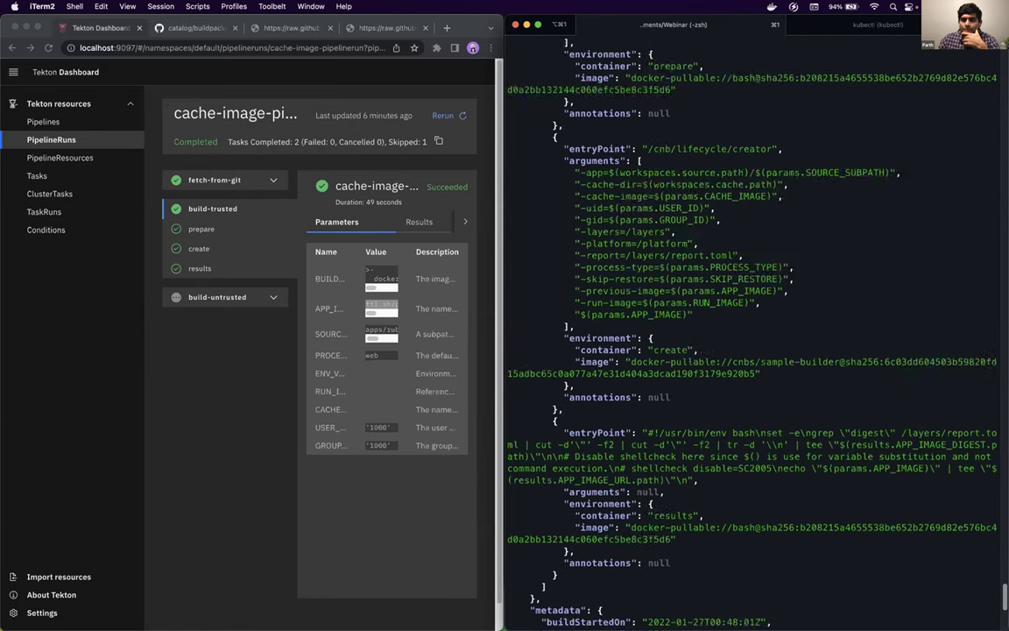
scroll(706, 149, up, 3)
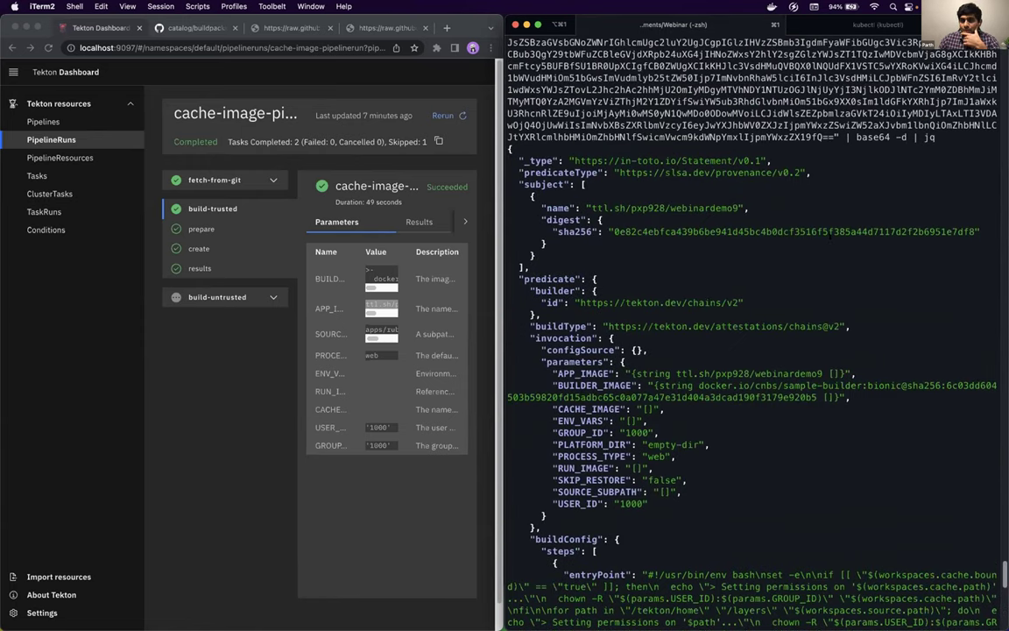
scroll(831, 233, up, 15)
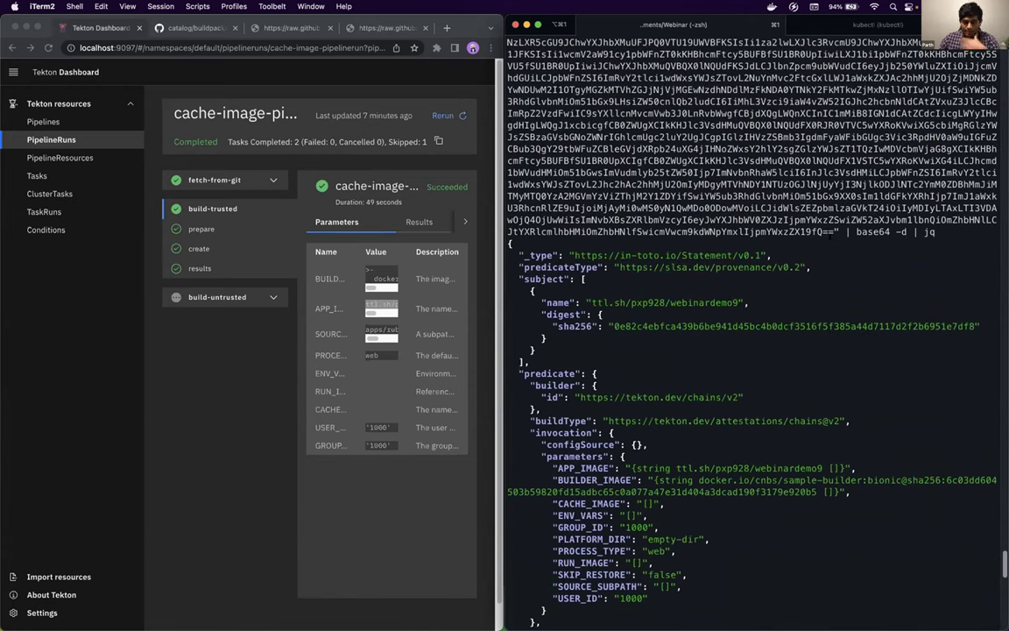
Clear the terminal and rerun the attestation verification to print the signed attestations.
key(super+k)
text(clear)
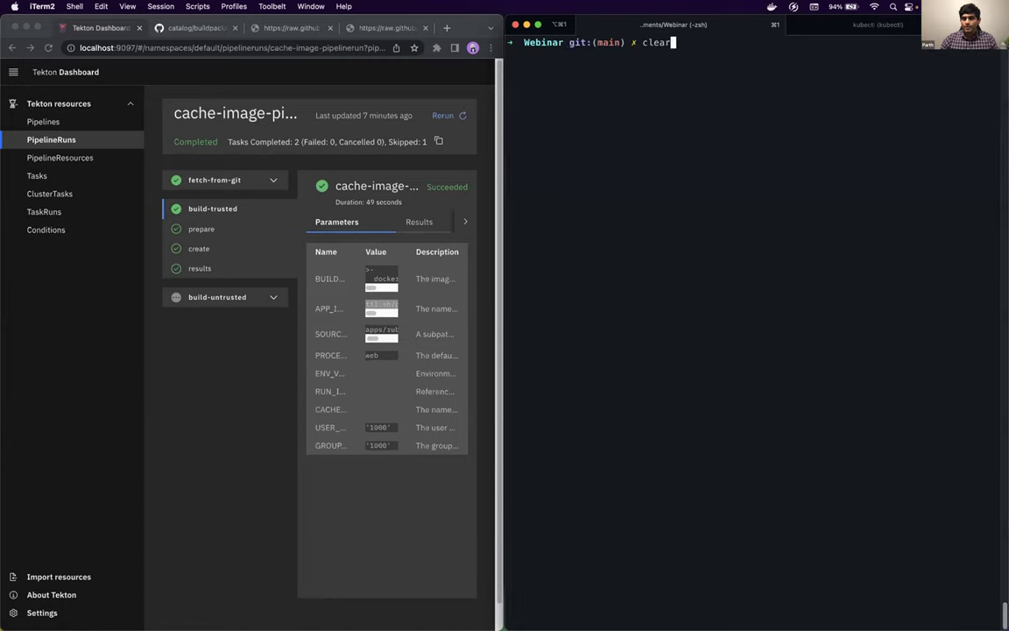
key(ctrl+u)
key(Up)
key(Return)
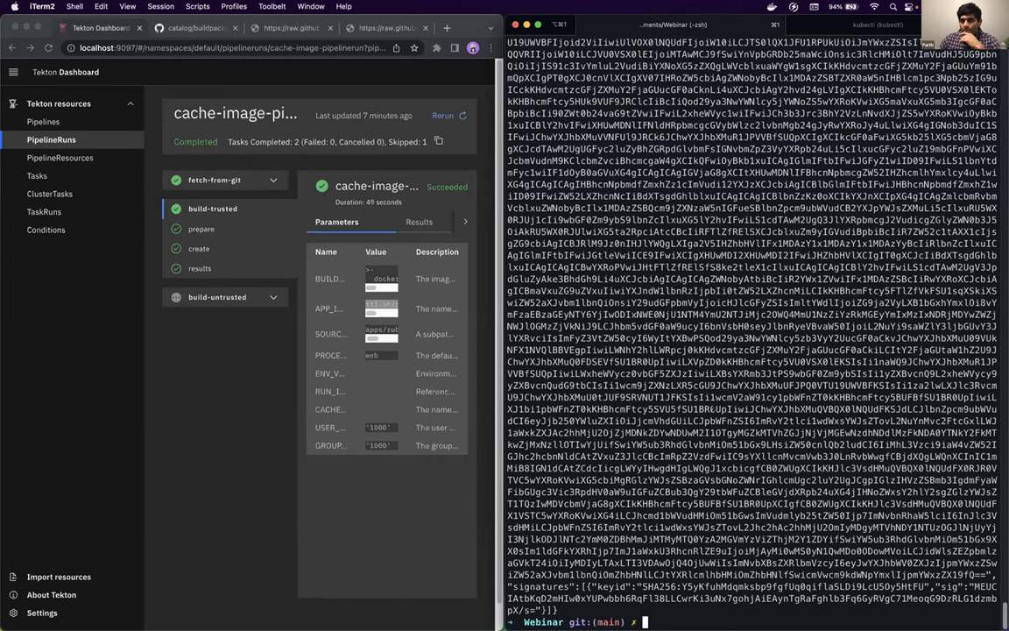
key(Up)
key(Return)
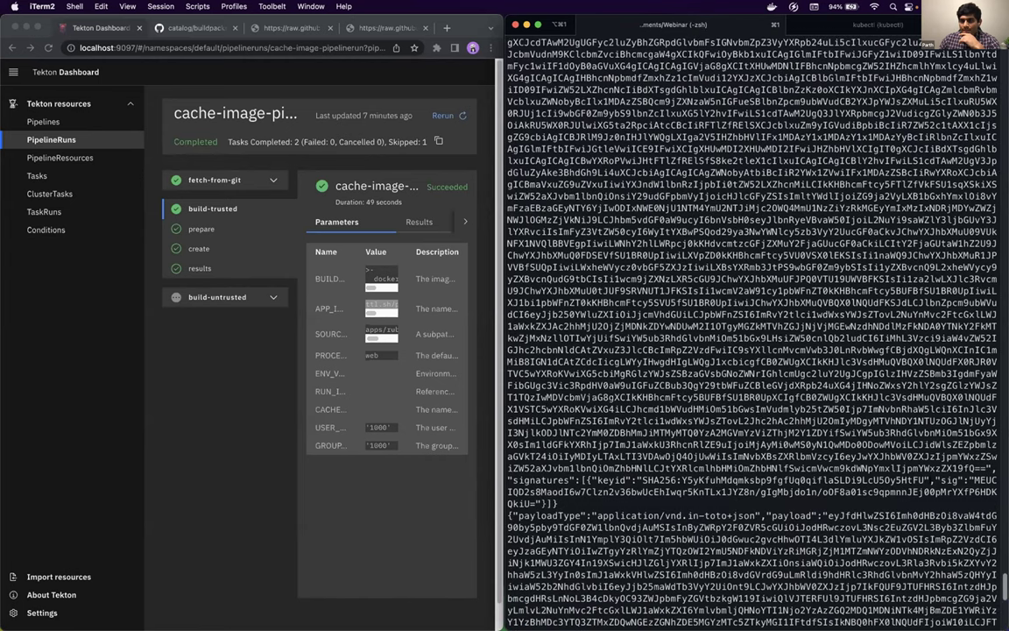
Examine the signatures entry after the first attestation payload, highlighting its keyid and sig fields.
drag(936, 480, 558, 503)
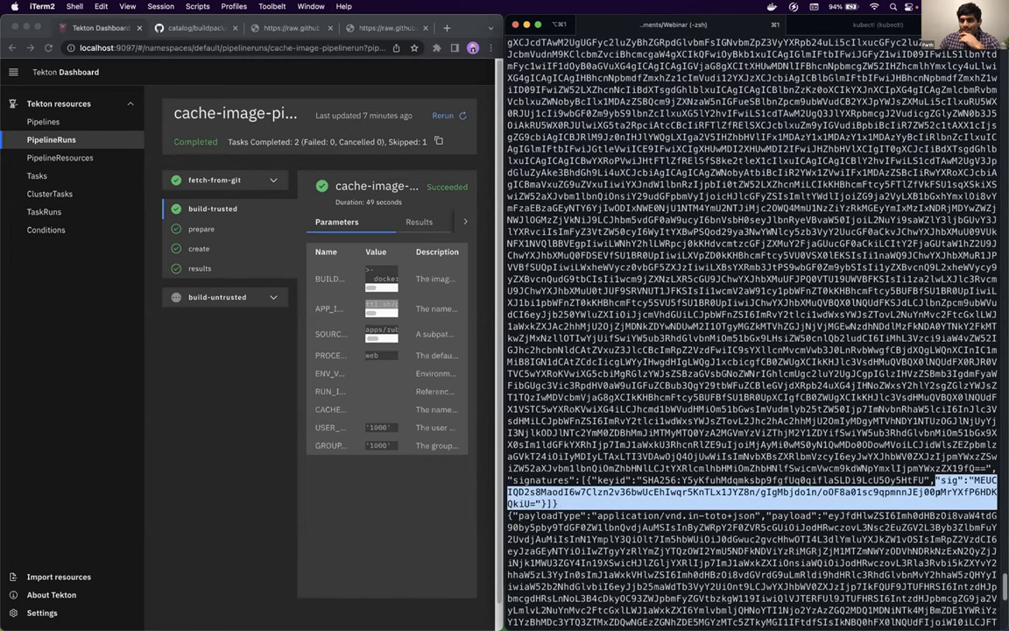
click(919, 491)
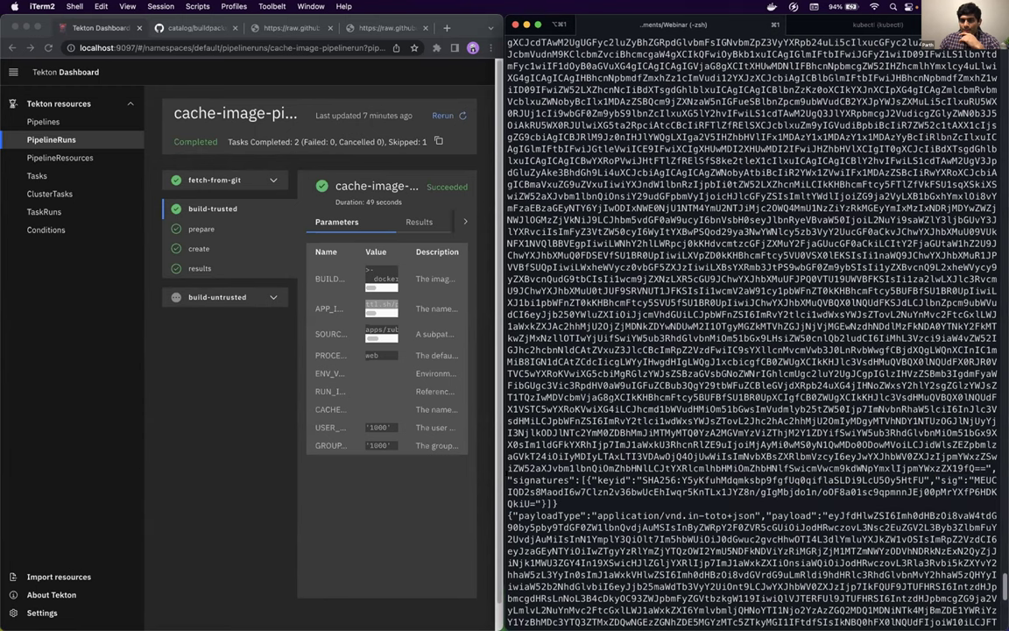
drag(508, 481, 561, 503)
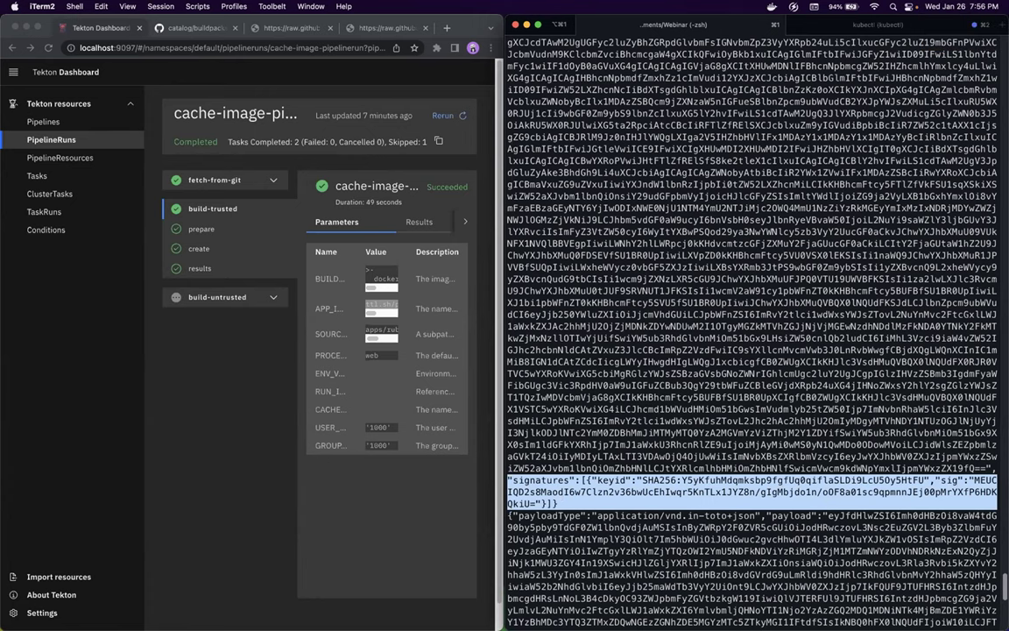
scroll(757, 350, down, 15)
key(Return)
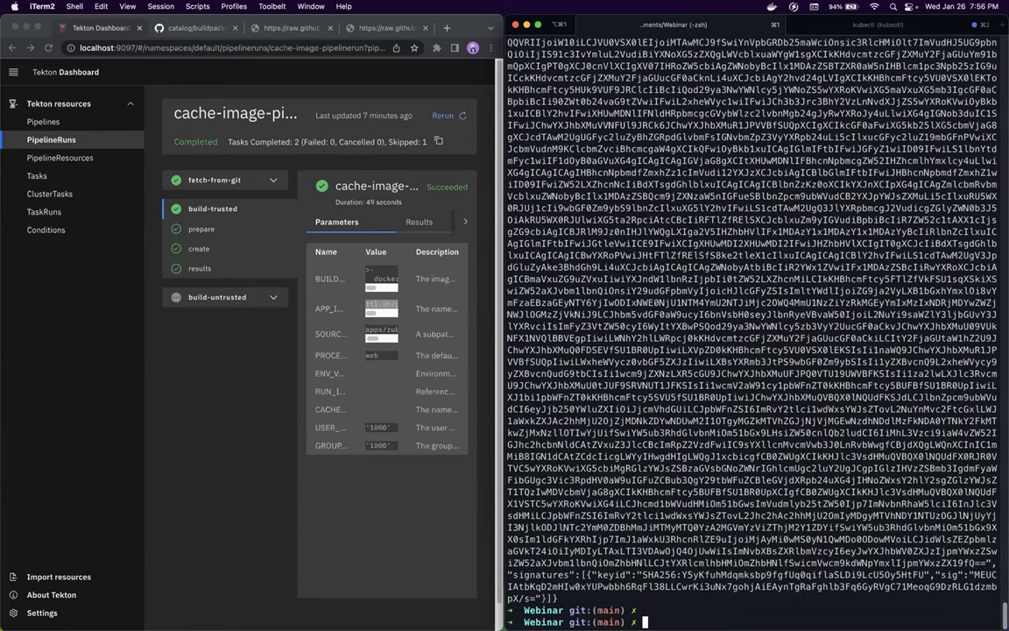
Clear the verification output from the terminal and list the folder's files with ls.
key(ctrl+l)
text(ls)
key(Return)
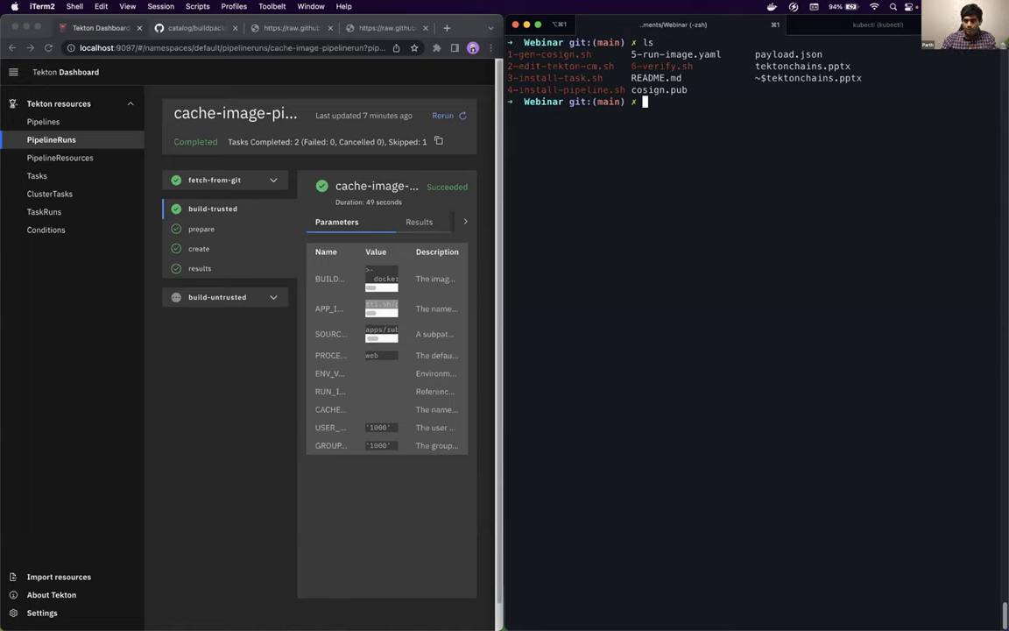
text(ls)
text(k)
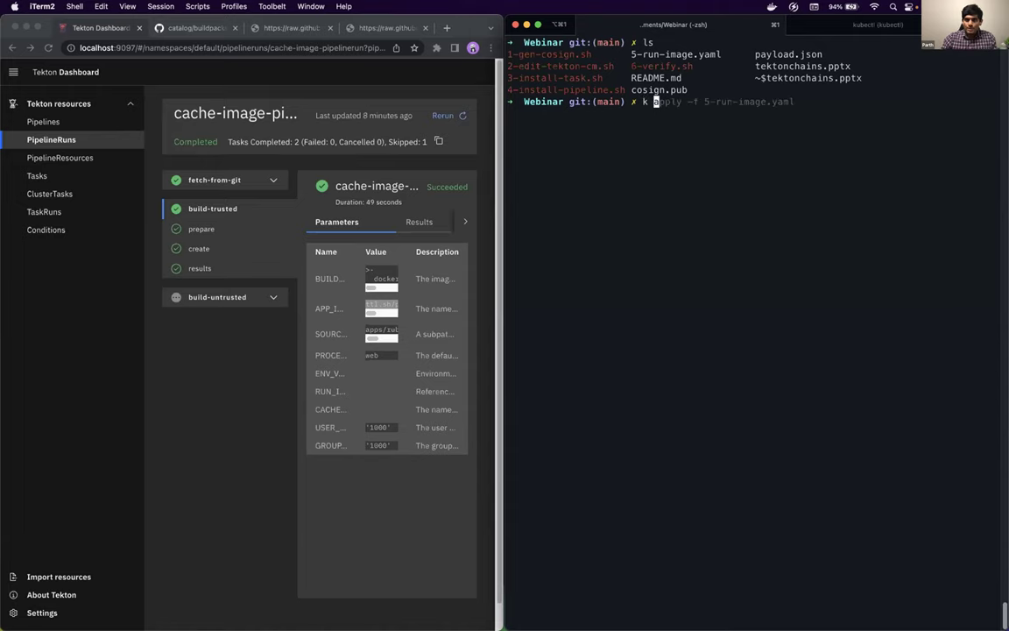
key(BackSpace)
key(BackSpace)
Show the TaskRuns in the Tekton Dashboard and list them in the terminal with k get taskruns.
click(44, 211)
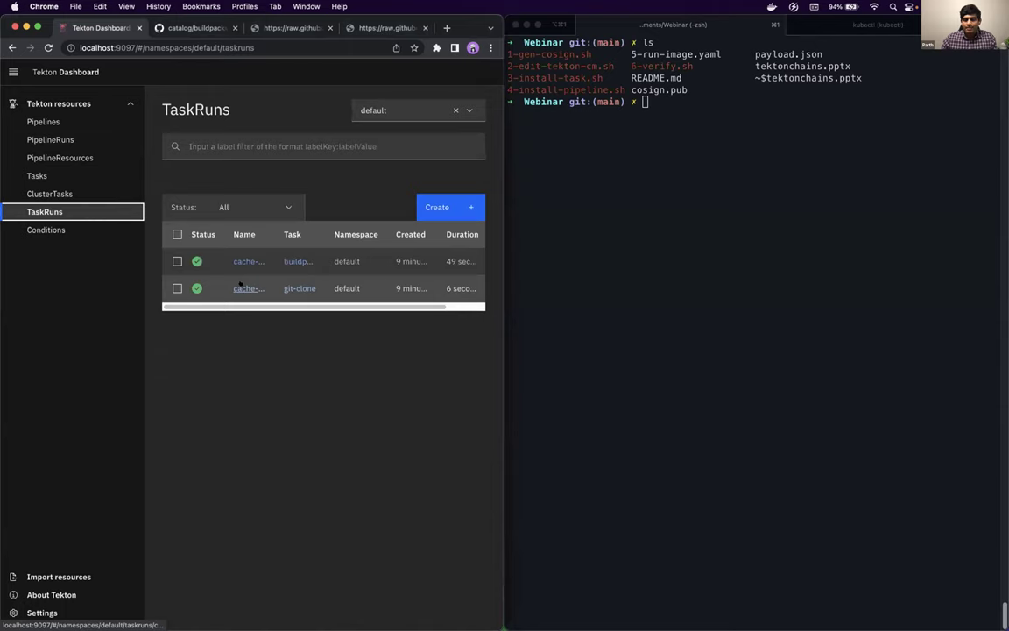
click(591, 165)
text(k get taskr)
key(Right)
key(BackSpace)
key(BackSpace)
key(BackSpace)
key(BackSpace)
text(runs)
key(Return)
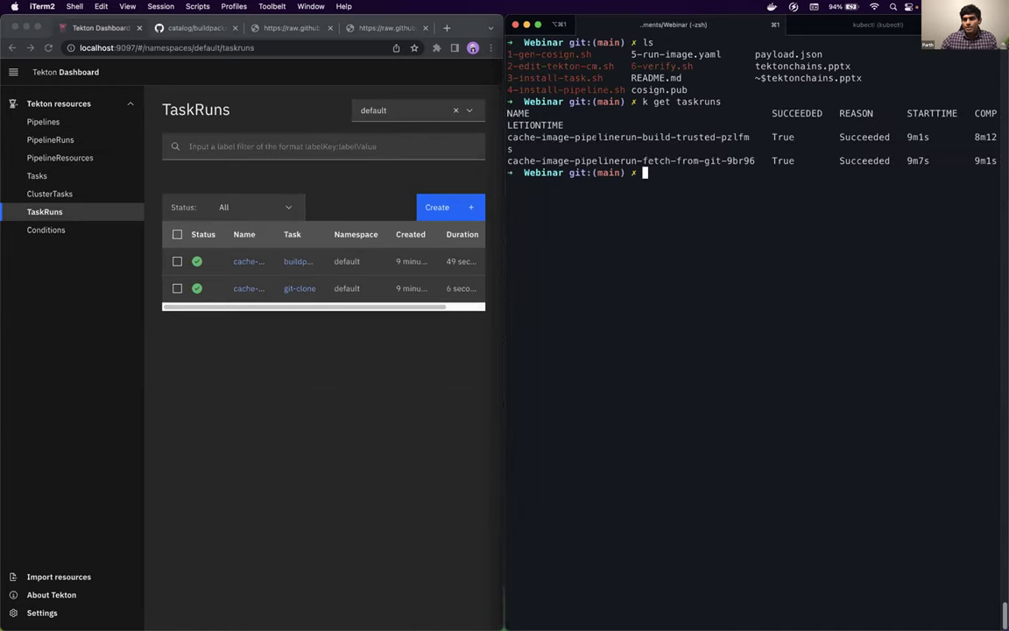
Copy the build-trusted TaskRun's name, cache-image-pipelinerun-build-trusted-pzlfm, from the terminal listing.
double_click(680, 136)
click(689, 155)
drag(644, 161, 721, 161)
double_click(658, 137)
right_click(659, 137)
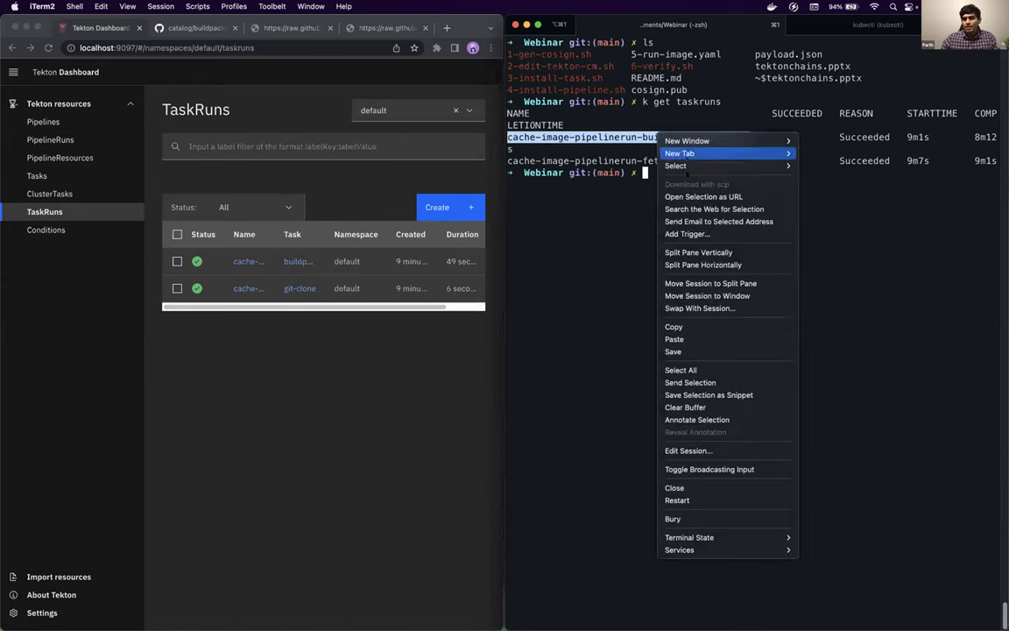
click(674, 326)
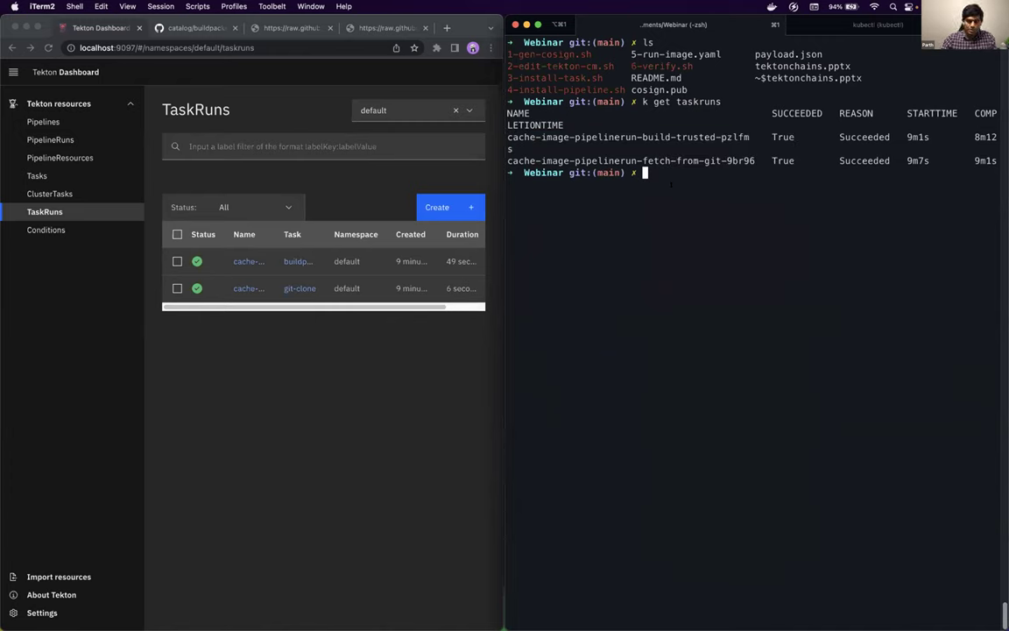
Print the build-trusted TaskRun's definition with k get taskruns cache-image-pipelinerun-build-trusted-pzlfm -o yaml.
text(k e)
key(BackSpace)
text(get taskruns)
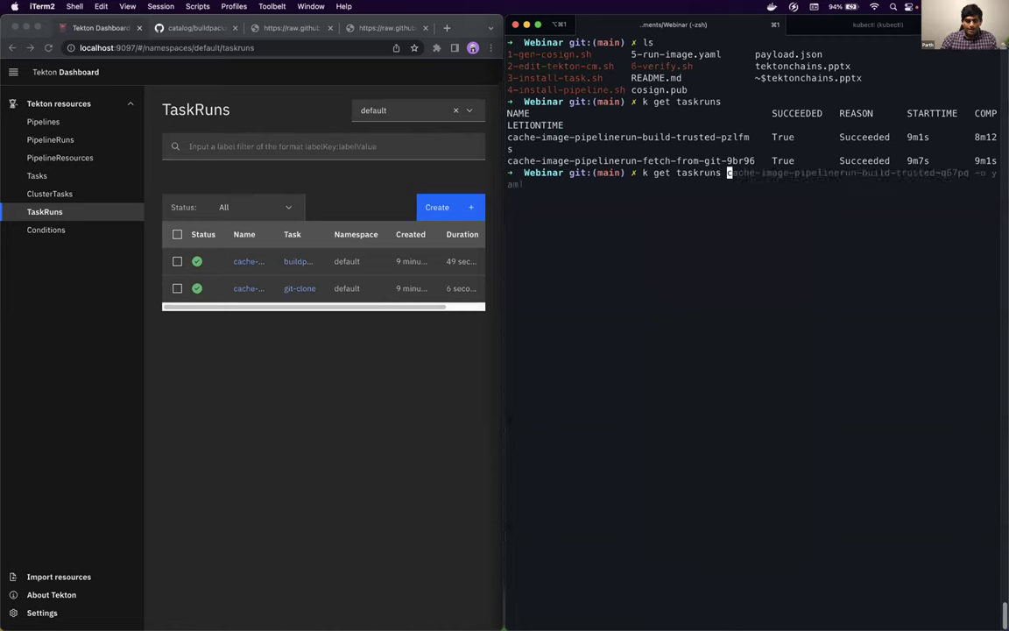
key(super+v)
text(-o yaml)
key(Return)
Find the start of the TaskRun's YAML and examine the chains.tekton.dev payload-taskrun annotation.
scroll(670, 193, up, 20)
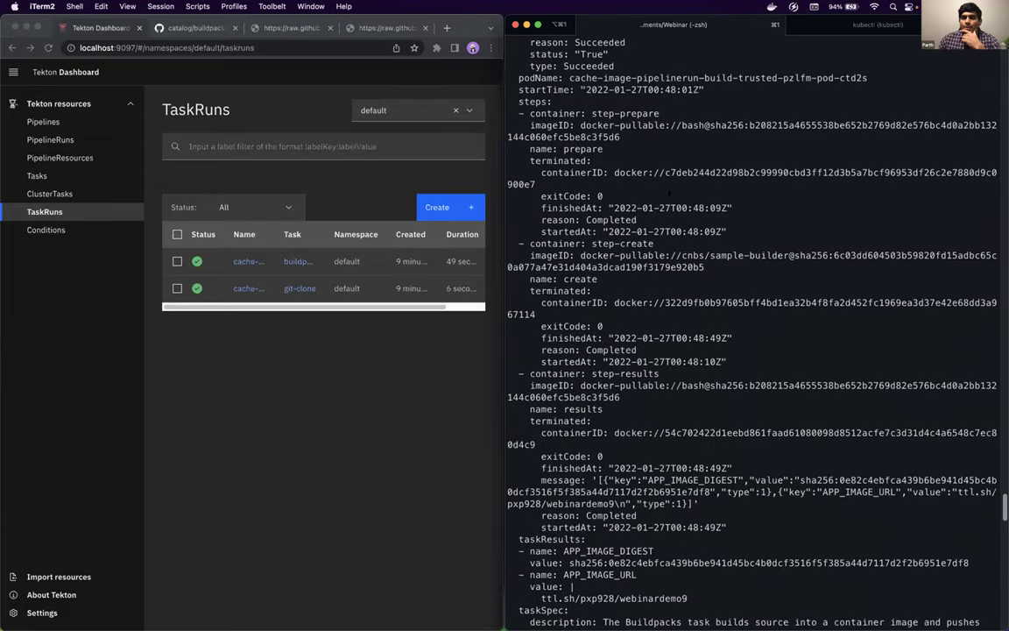
scroll(670, 193, up, 20)
scroll(753, 324, up, 10)
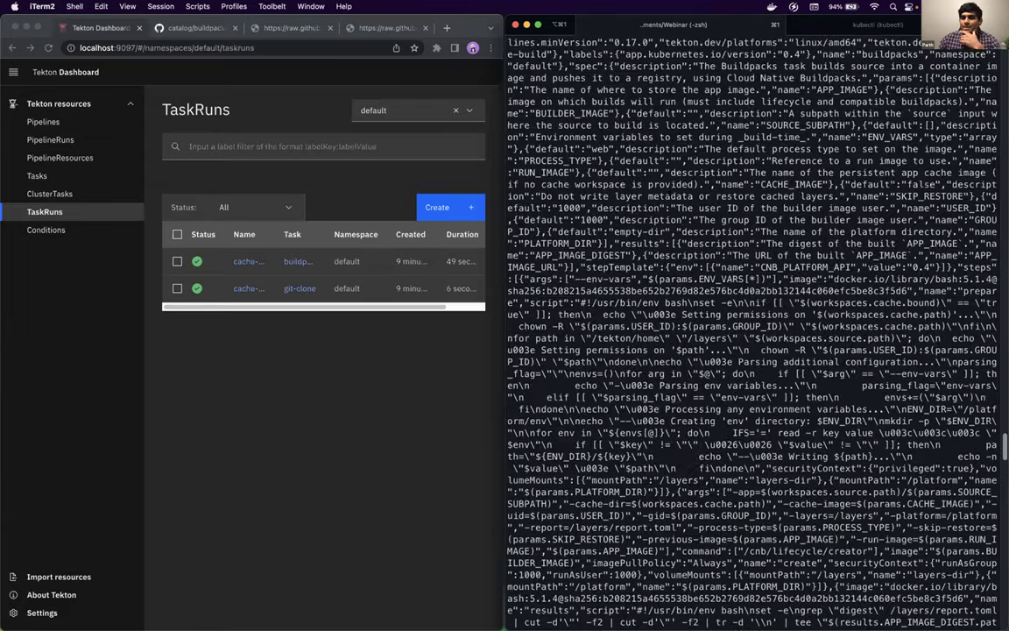
scroll(754, 324, up, 15)
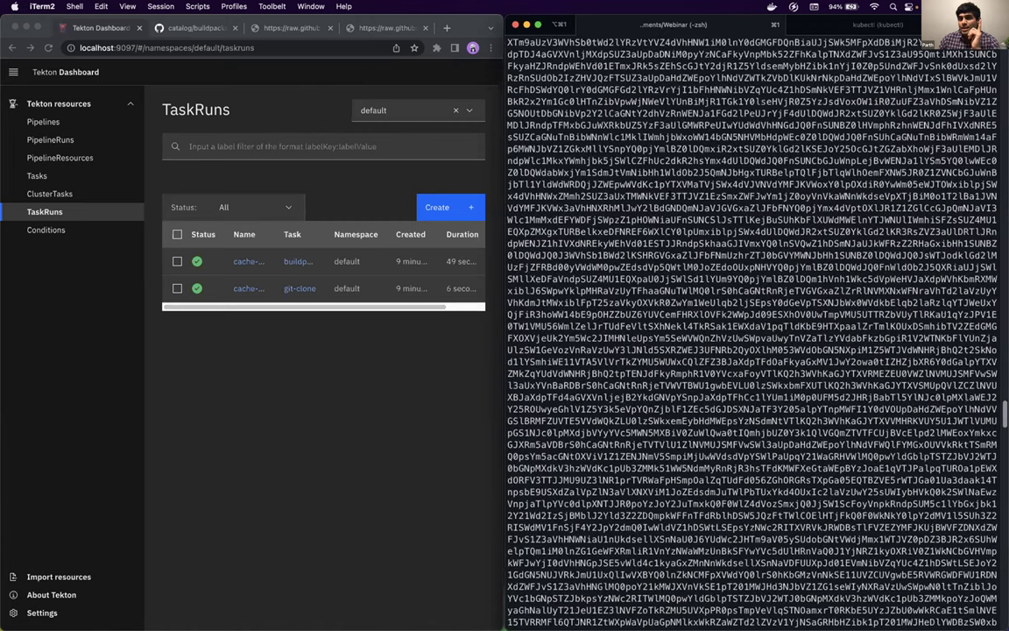
scroll(694, 248, up, 20)
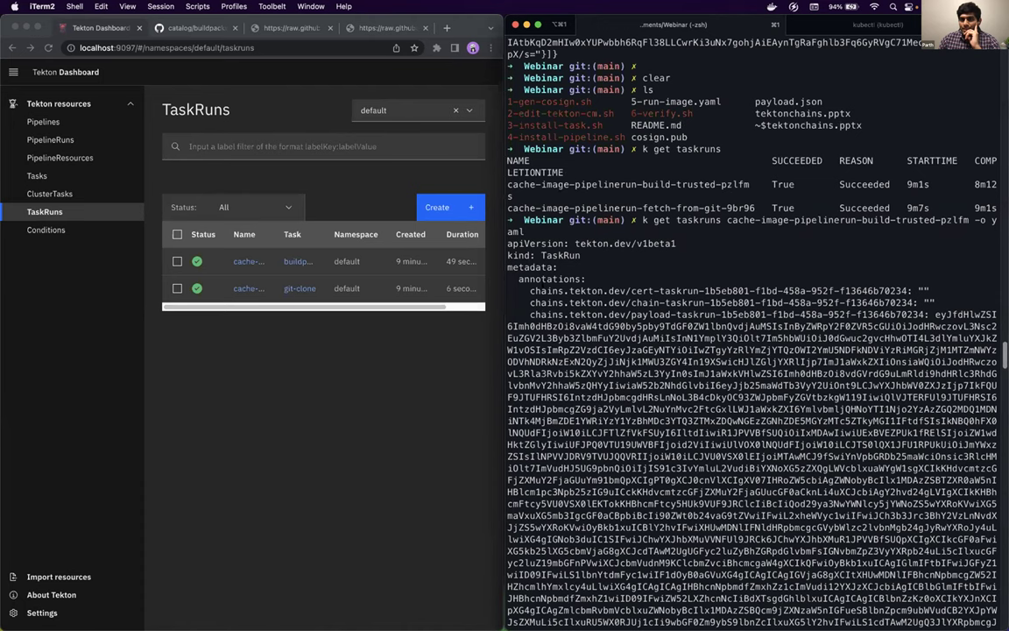
scroll(754, 333, down, 3)
drag(530, 231, 751, 361)
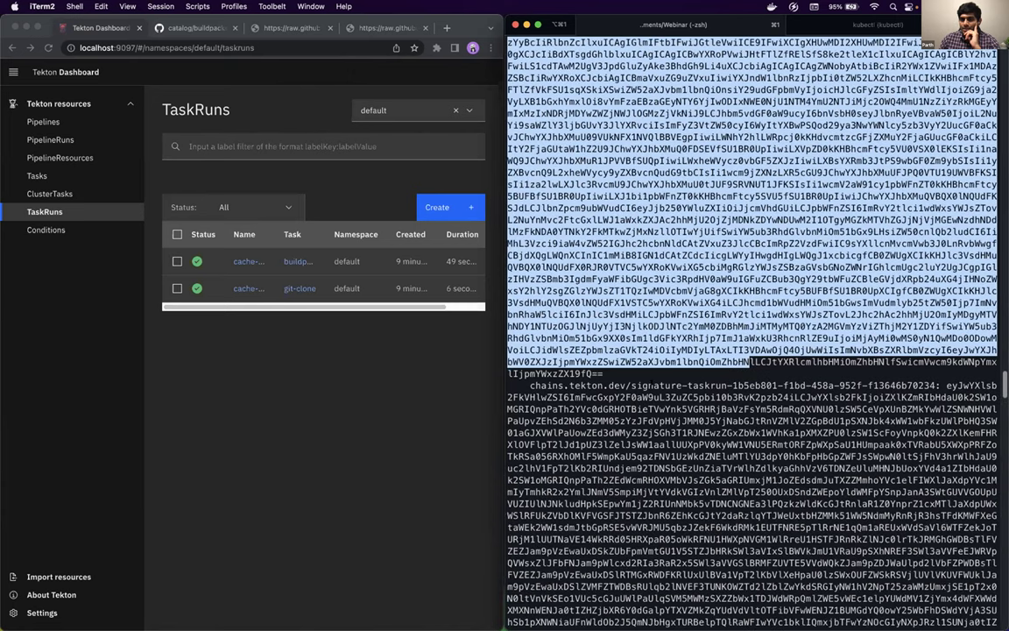
Examine the chains.tekton.dev signature-taskrun annotation, its full encoded value and the chains.tekton.dev/signed annotation.
double_click(614, 385)
scroll(614, 384, down, 3)
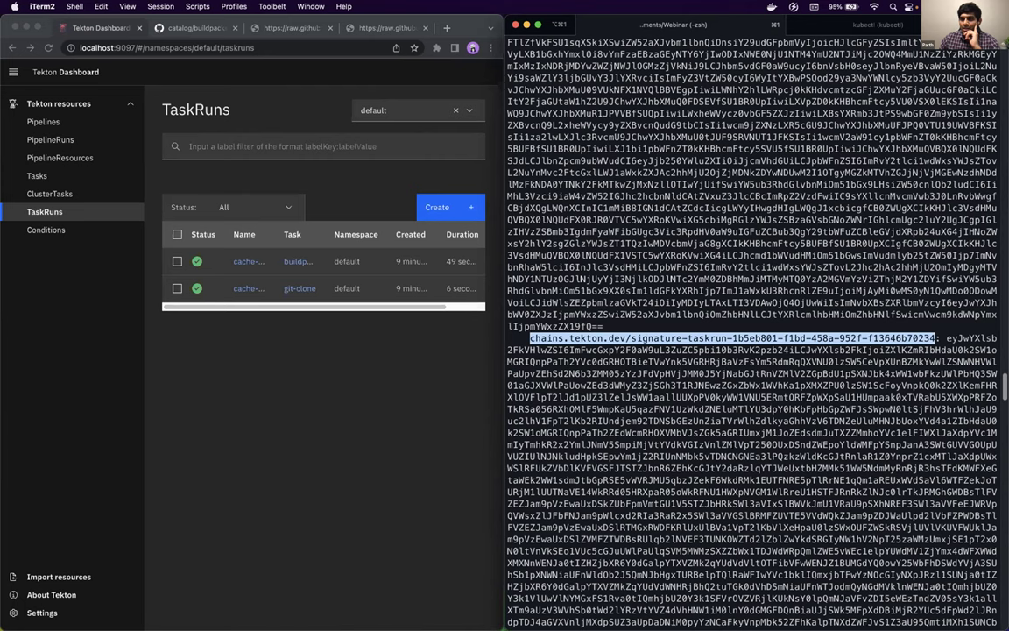
drag(508, 337, 659, 492)
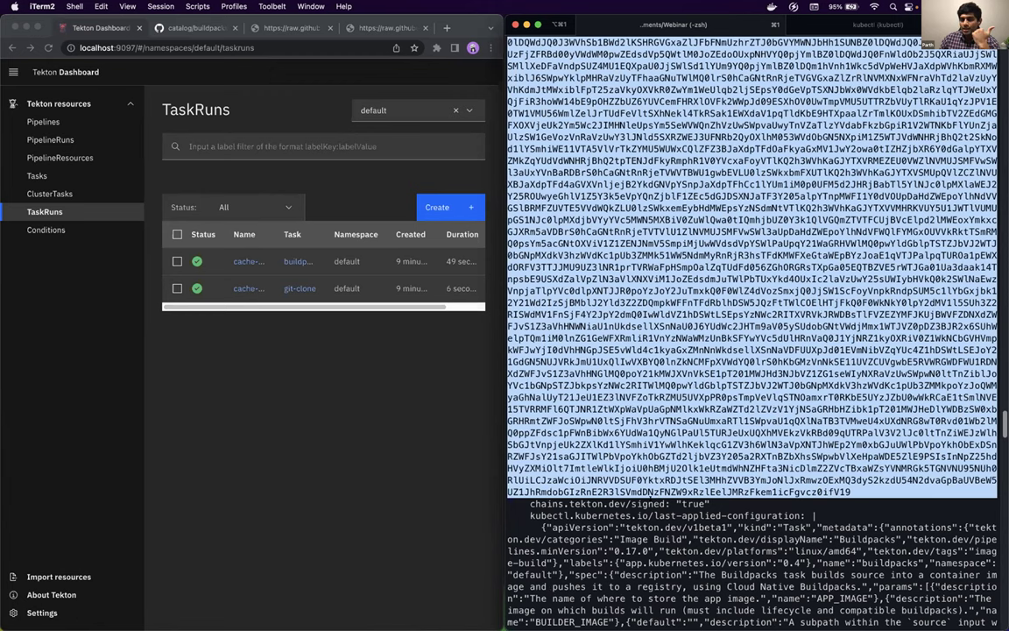
click(658, 493)
drag(727, 505, 535, 492)
click(533, 496)
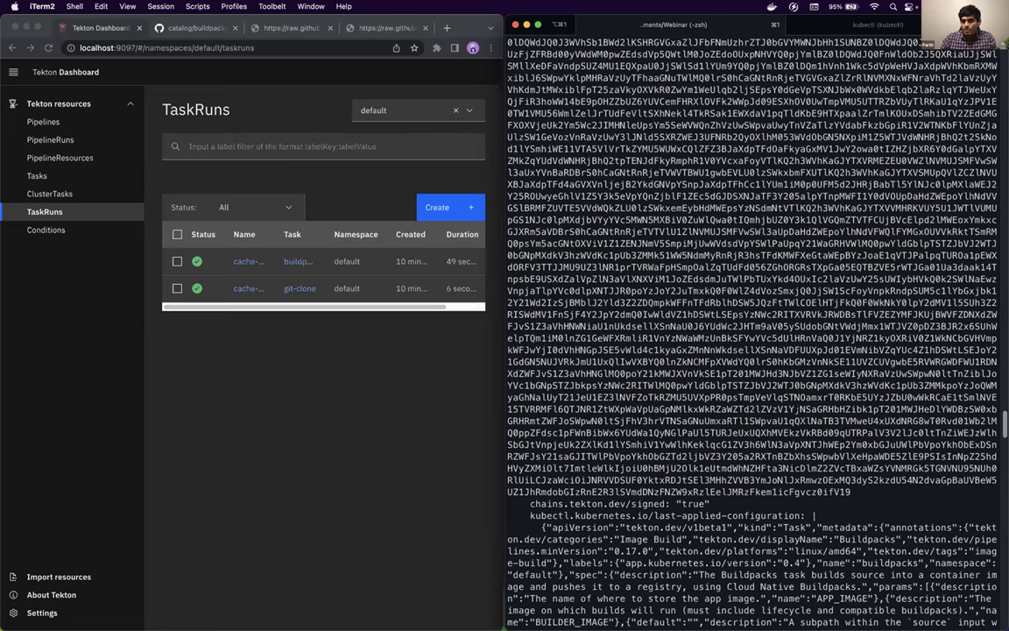
Look over the TaskRun's remaining annotations, finalizers and labels, and clear the terminal.
scroll(754, 298, down, 1)
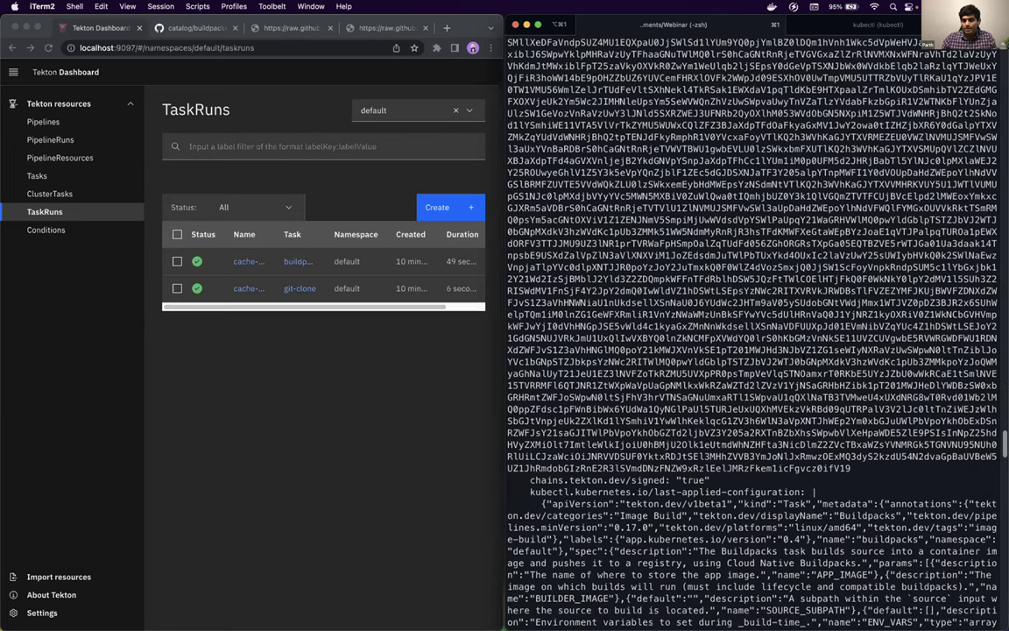
scroll(754, 315, down, 15)
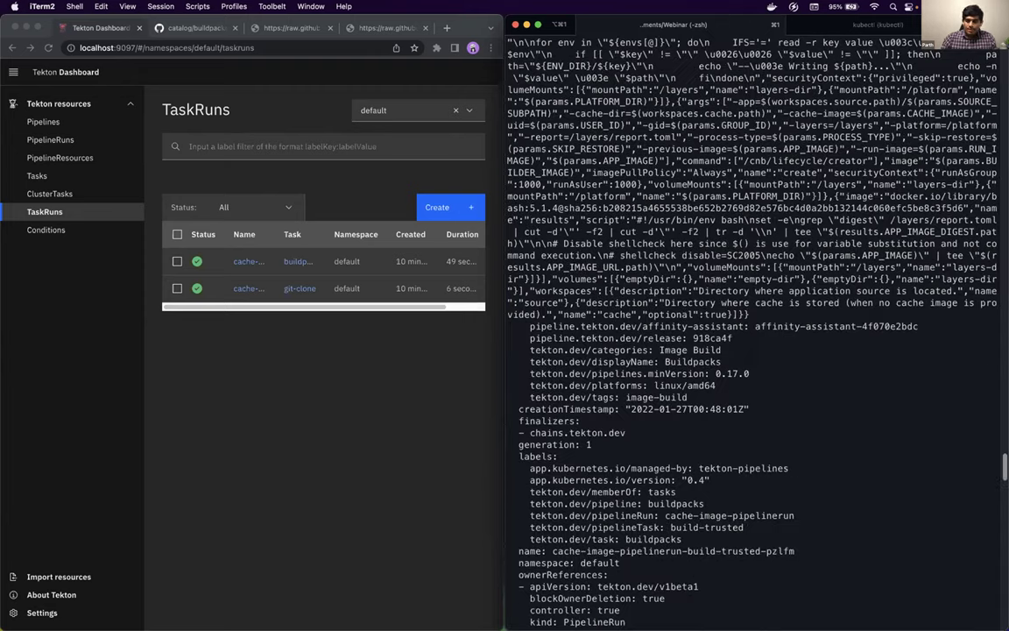
text(clear)
key(Return)
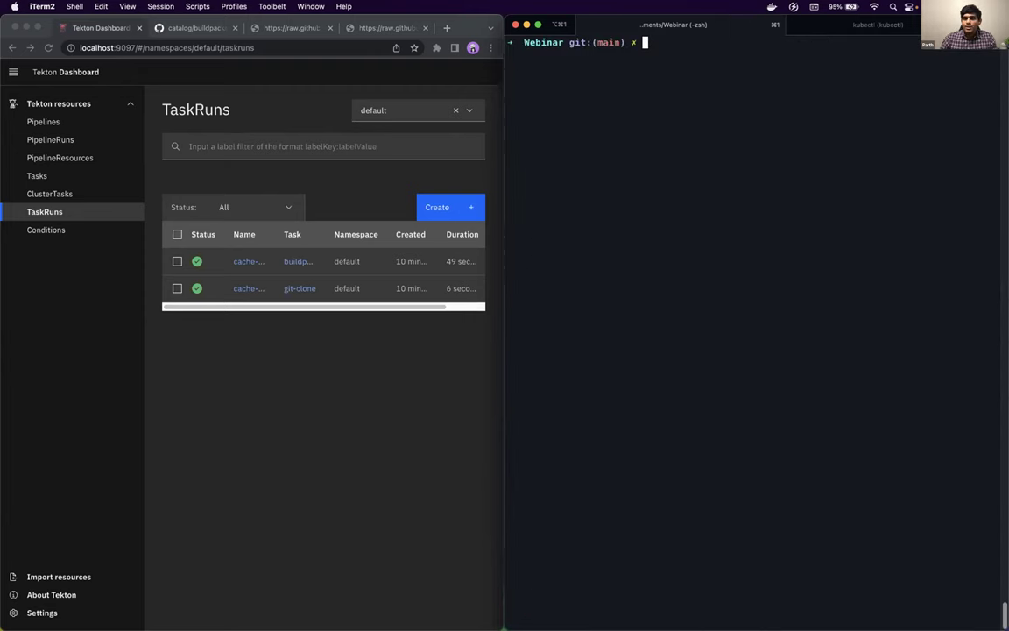